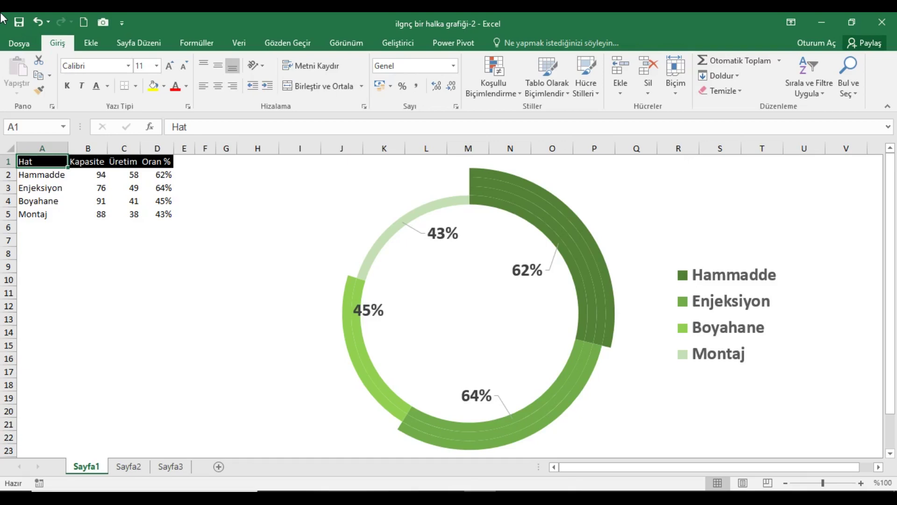
Recalculate the RAND percentages repeatedly with Calculate Now until they read 71%, 64%, 42% and 80%.
{"action": "left_click", "coordinate": [199, 41]}
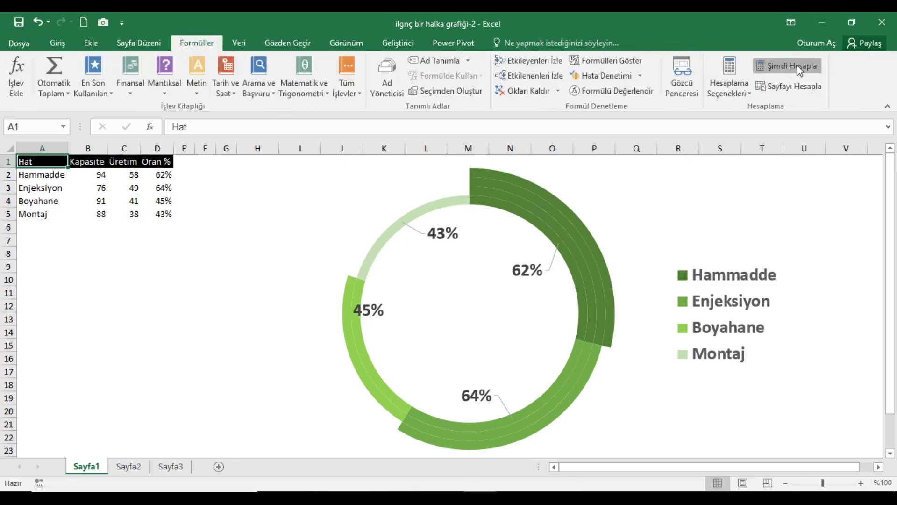
{"action": "left_click", "coordinate": [797, 67]}
{"action": "left_click", "coordinate": [800, 70]}
{"action": "left_click", "coordinate": [800, 70]}
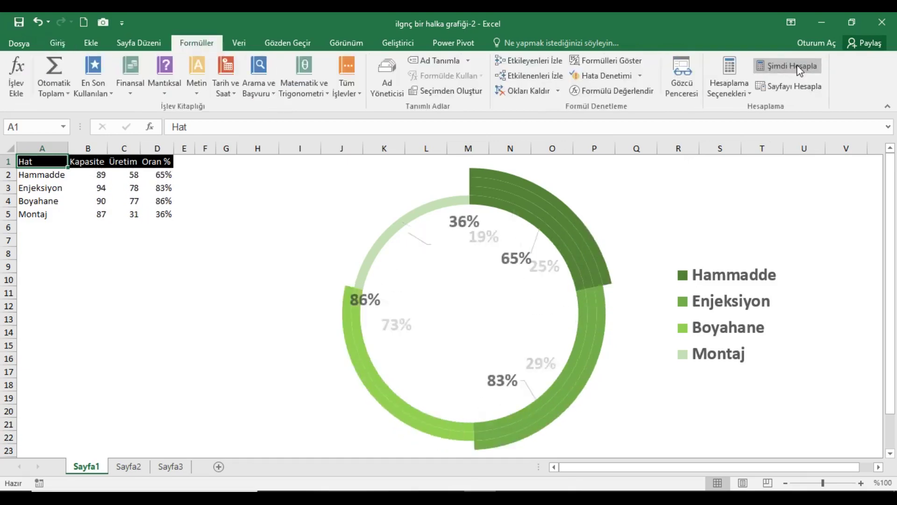
{"action": "left_click", "coordinate": [800, 71]}
{"action": "left_click", "coordinate": [800, 70]}
{"action": "left_click", "coordinate": [800, 70]}
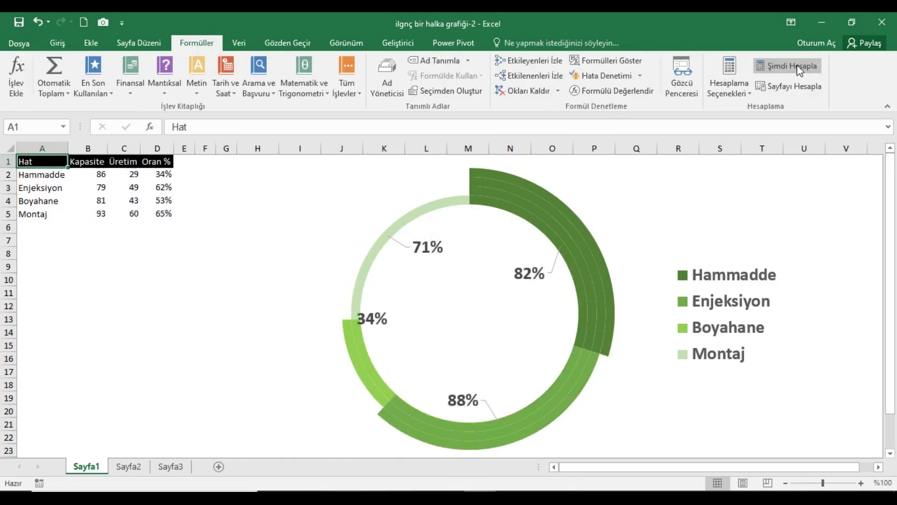
{"action": "left_click", "coordinate": [800, 70]}
{"action": "left_click", "coordinate": [800, 71]}
{"action": "left_click", "coordinate": [800, 71]}
{"action": "left_click", "coordinate": [800, 71]}
{"action": "left_click", "coordinate": [801, 70]}
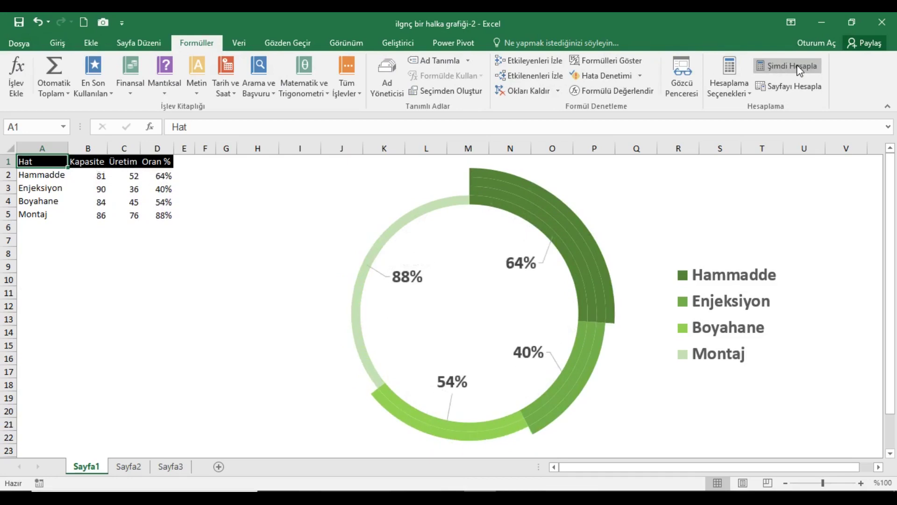
{"action": "left_click", "coordinate": [800, 70]}
{"action": "left_click", "coordinate": [800, 70]}
{"action": "left_click", "coordinate": [800, 70]}
{"action": "left_click", "coordinate": [800, 70]}
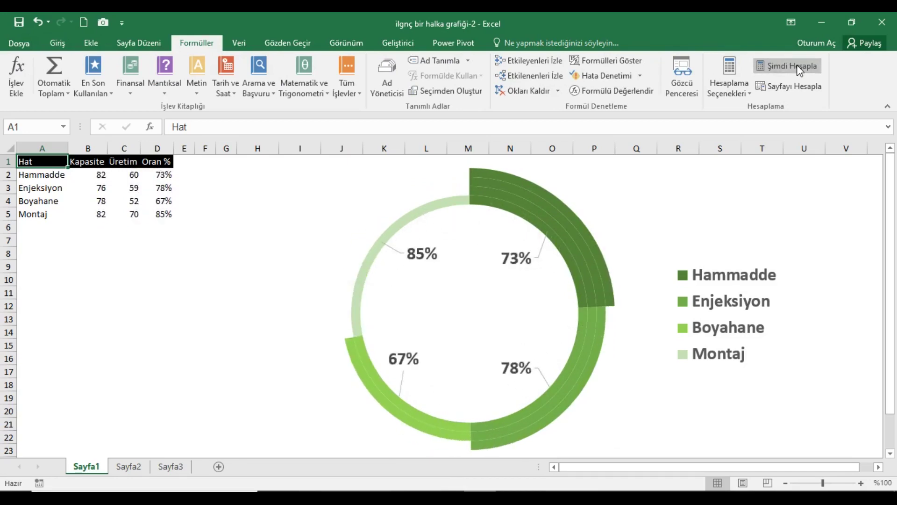
{"action": "left_click", "coordinate": [801, 70]}
{"action": "left_click", "coordinate": [800, 70]}
{"action": "left_click", "coordinate": [800, 70]}
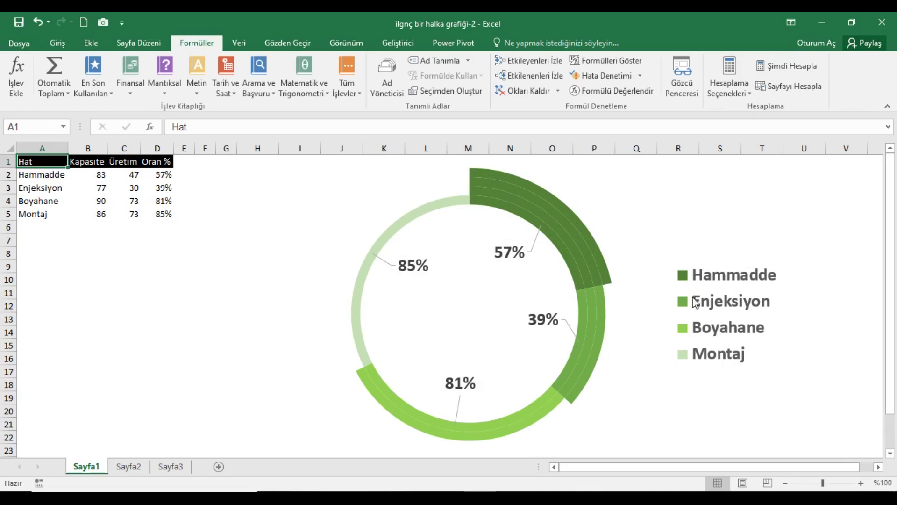
{"action": "left_click", "coordinate": [779, 67]}
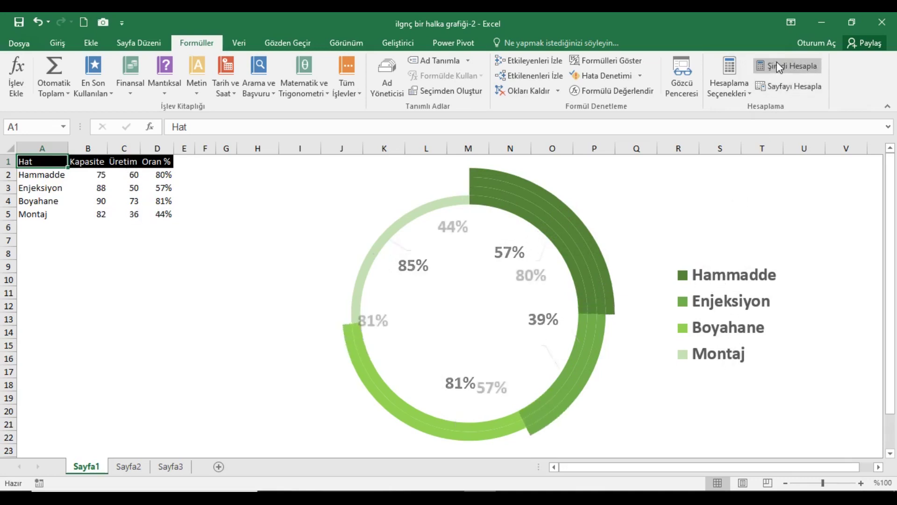
{"action": "left_click", "coordinate": [779, 67]}
{"action": "left_click", "coordinate": [779, 67]}
{"action": "left_click", "coordinate": [779, 67]}
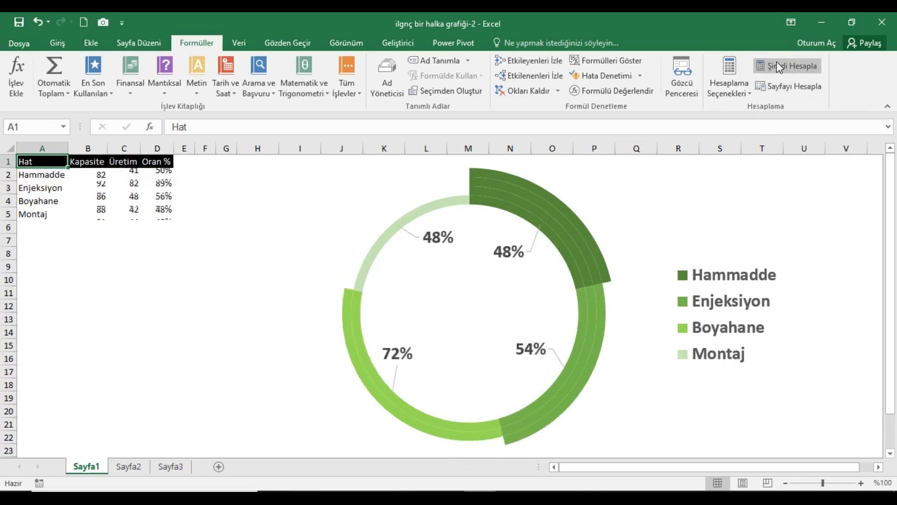
{"action": "left_click", "coordinate": [780, 67]}
{"action": "left_click", "coordinate": [779, 66]}
{"action": "left_click", "coordinate": [779, 67]}
{"action": "left_click", "coordinate": [779, 67]}
{"action": "left_click", "coordinate": [779, 67]}
{"action": "left_click", "coordinate": [779, 67]}
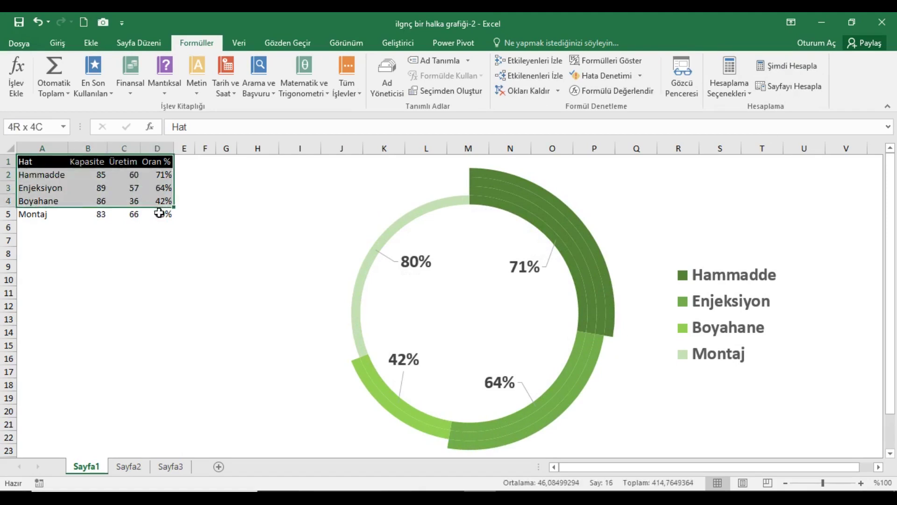
Copy the Hat table A1:D5 and paste it as values into A1 of Sayfa2.
{"action": "left_click_drag", "start_coordinate": [73, 168], "coordinate": [164, 214]}
{"action": "left_click", "coordinate": [57, 43]}
{"action": "left_click", "coordinate": [40, 74]}
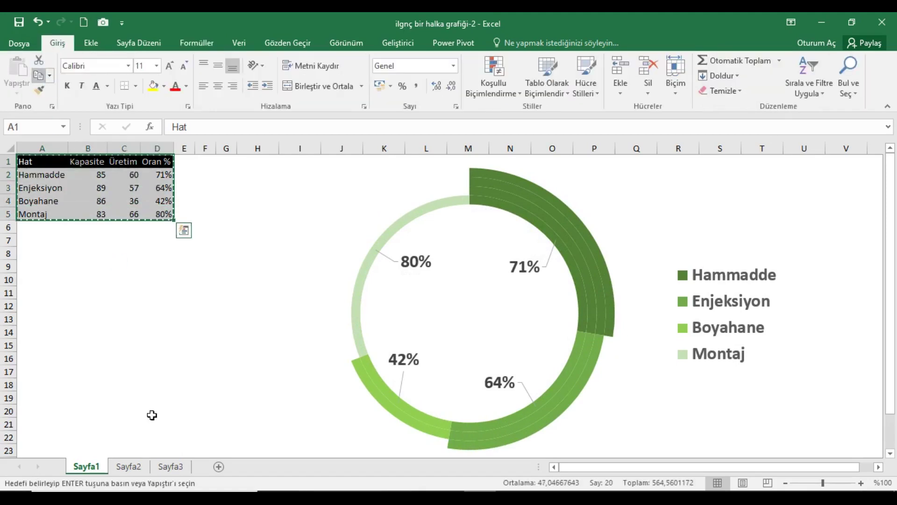
{"action": "left_click", "coordinate": [129, 466]}
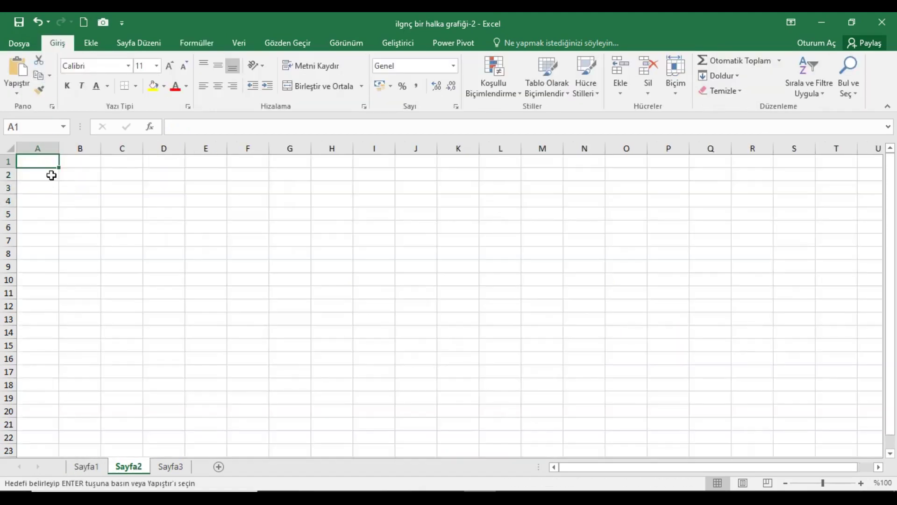
{"action": "key", "text": "shift+F10"}
{"action": "left_click", "coordinate": [81, 234]}
{"action": "left_click", "coordinate": [44, 183]}
{"action": "left_click", "coordinate": [215, 317]}
Paste the table's original formatting over the pasted values on Sayfa2.
{"action": "right_click", "coordinate": [44, 168]}
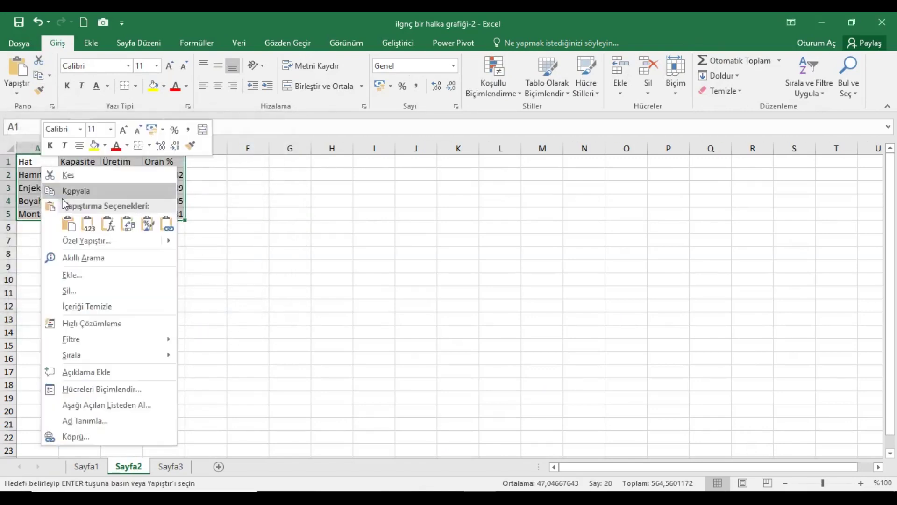
{"action": "left_click", "coordinate": [85, 241]}
{"action": "left_click", "coordinate": [40, 193]}
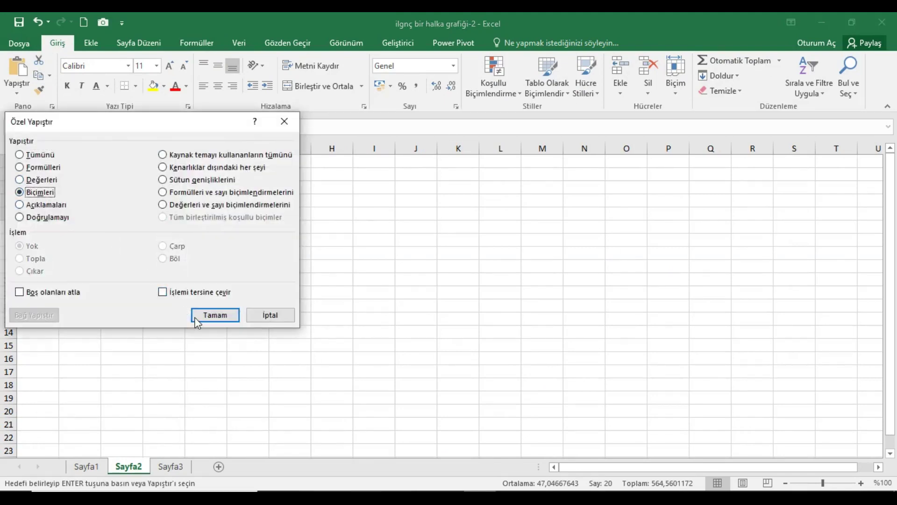
{"action": "left_click", "coordinate": [215, 315]}
Autofit all column widths, then select the Hammadde–Montaj names with their Oran % values.
{"action": "left_click", "coordinate": [11, 148]}
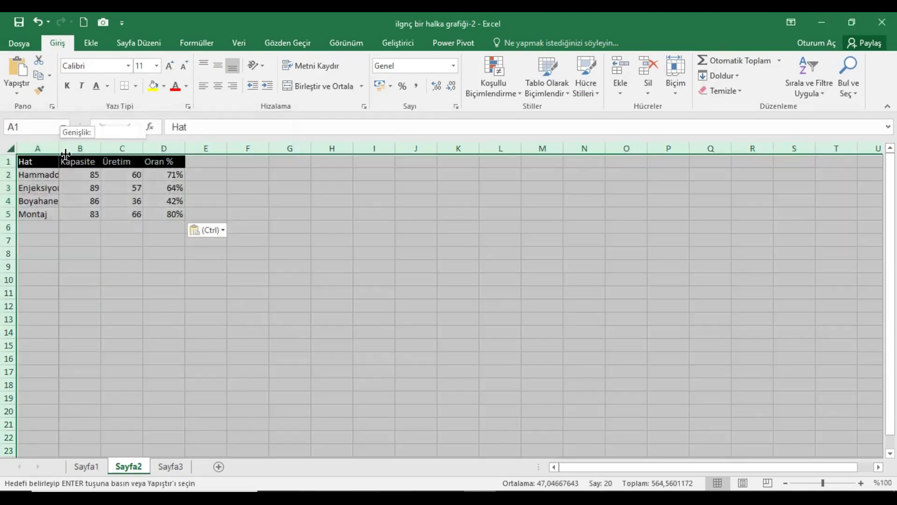
{"action": "double_click", "coordinate": [59, 149]}
{"action": "left_click", "coordinate": [38, 163]}
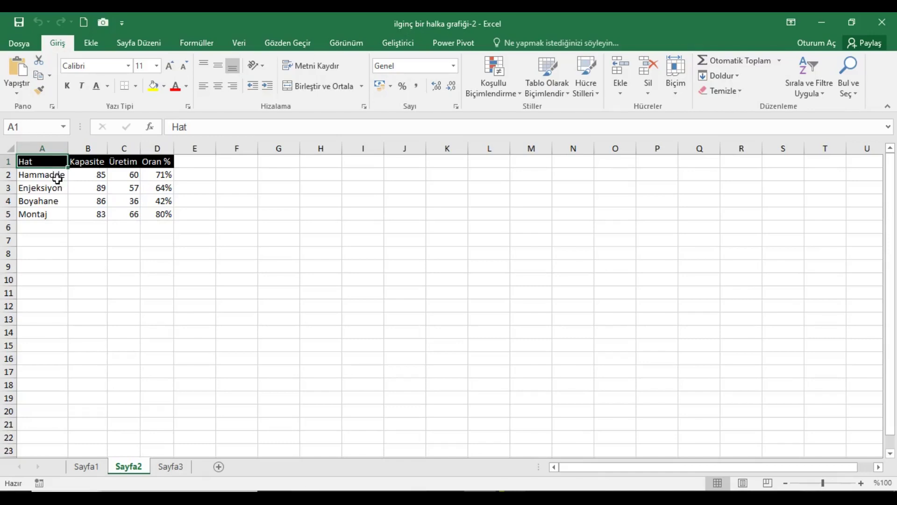
{"action": "left_click_drag", "start_coordinate": [57, 179], "coordinate": [58, 215]}
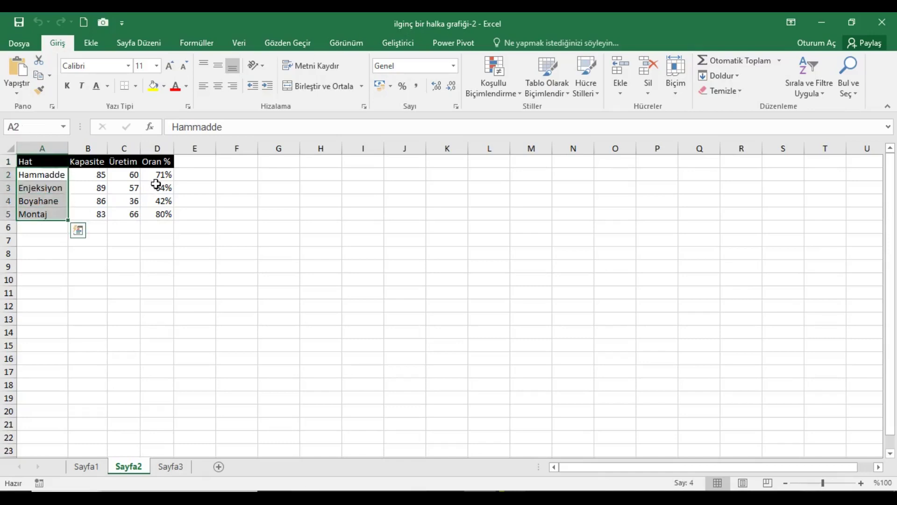
{"action": "left_click_drag", "start_coordinate": [160, 179], "coordinate": [160, 213], "text": "ctrl"}
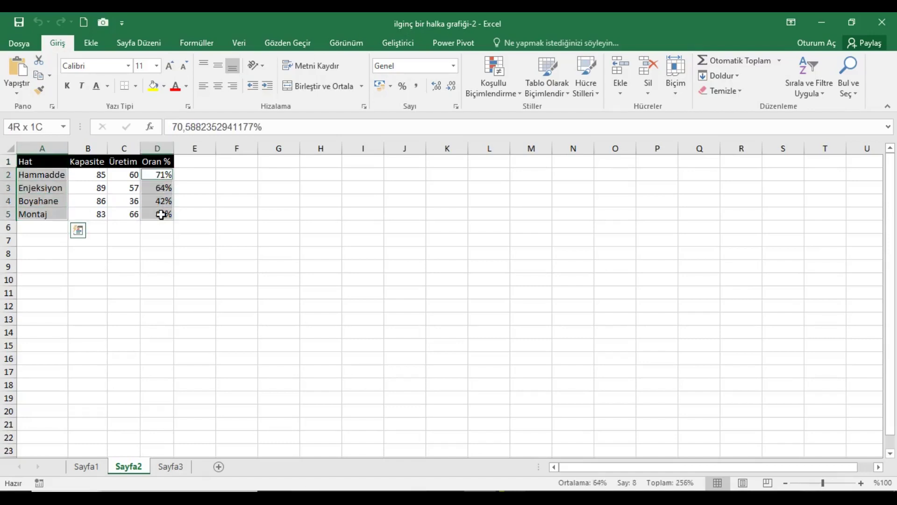
Insert a doughnut chart of the Oran % values, then move it and enlarge it.
{"action": "left_click", "coordinate": [91, 47]}
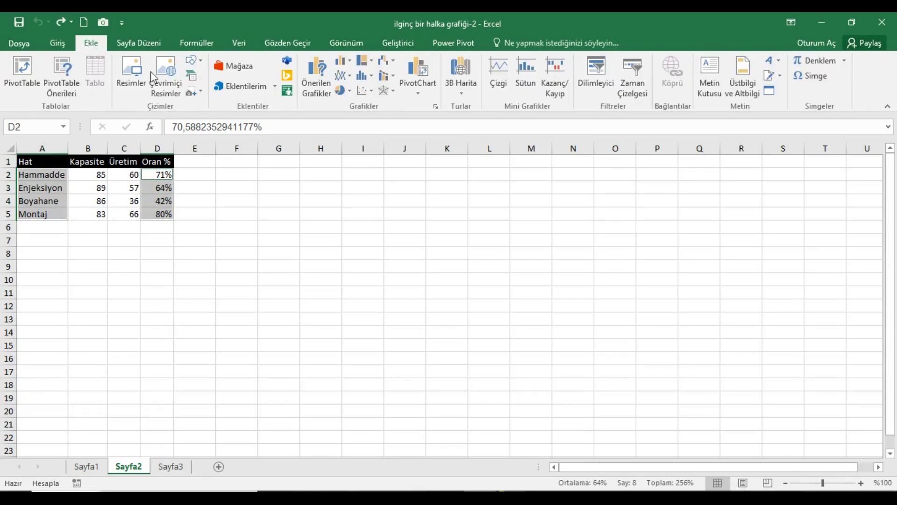
{"action": "left_click", "coordinate": [343, 90]}
{"action": "left_click", "coordinate": [359, 238]}
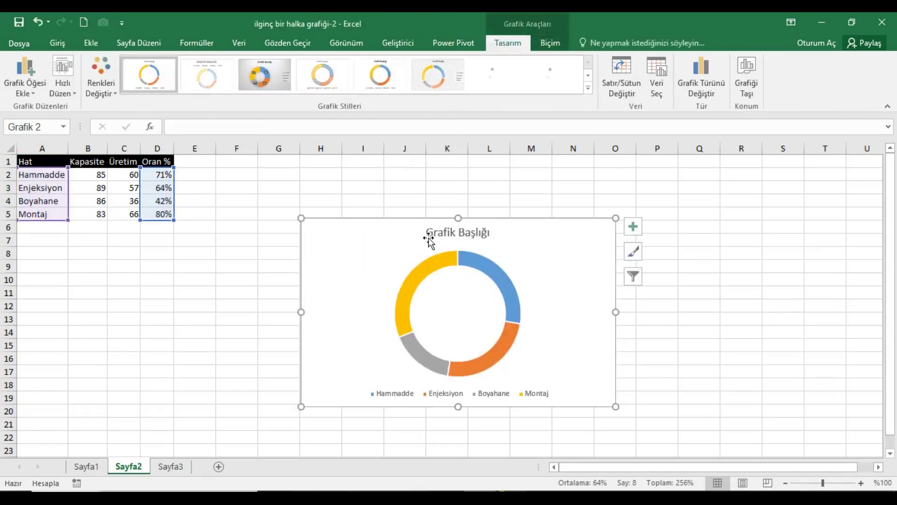
{"action": "left_click_drag", "start_coordinate": [424, 232], "coordinate": [368, 192]}
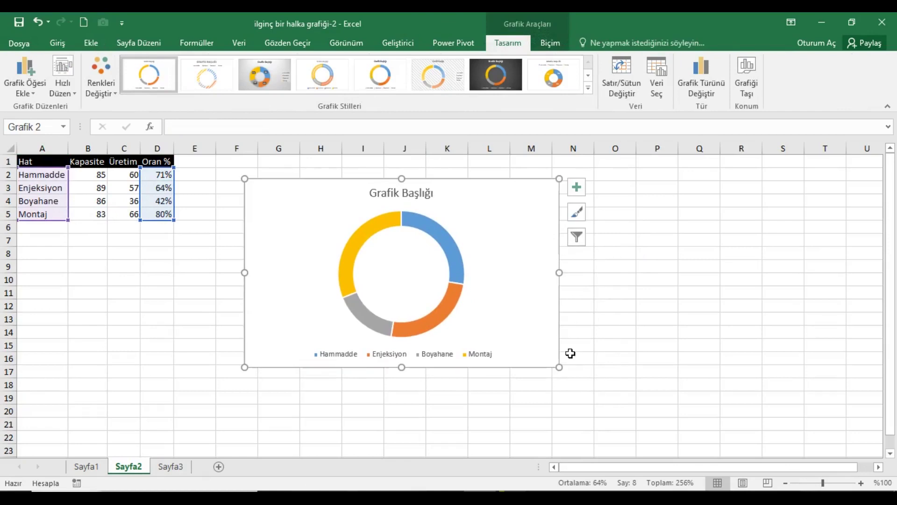
{"action": "left_click_drag", "start_coordinate": [561, 367], "coordinate": [694, 425]}
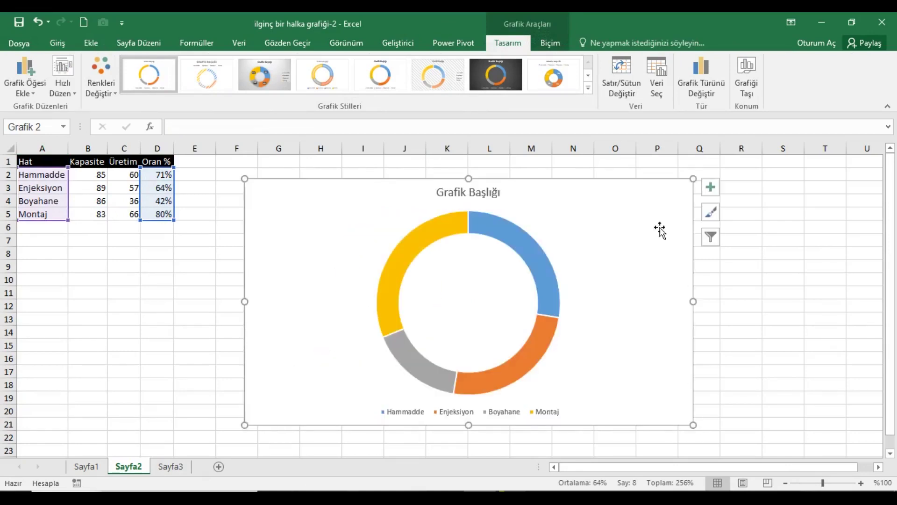
Remove the chart area's background fill and border.
{"action": "left_click", "coordinate": [545, 45]}
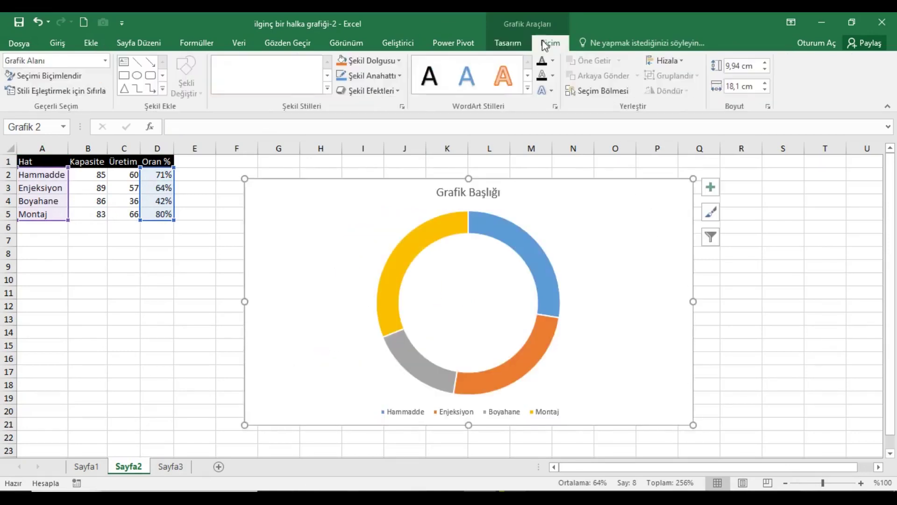
{"action": "left_click", "coordinate": [370, 61]}
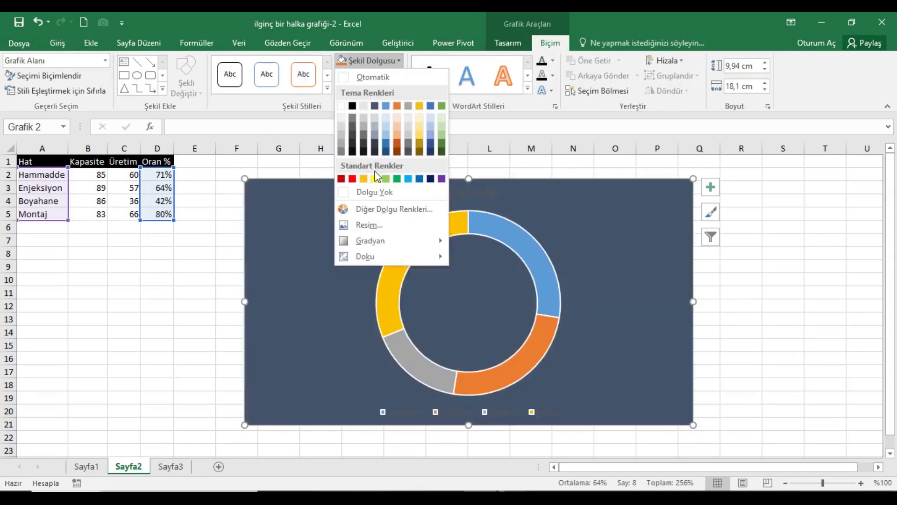
{"action": "left_click", "coordinate": [367, 191]}
{"action": "left_click", "coordinate": [363, 81]}
{"action": "left_click", "coordinate": [367, 207]}
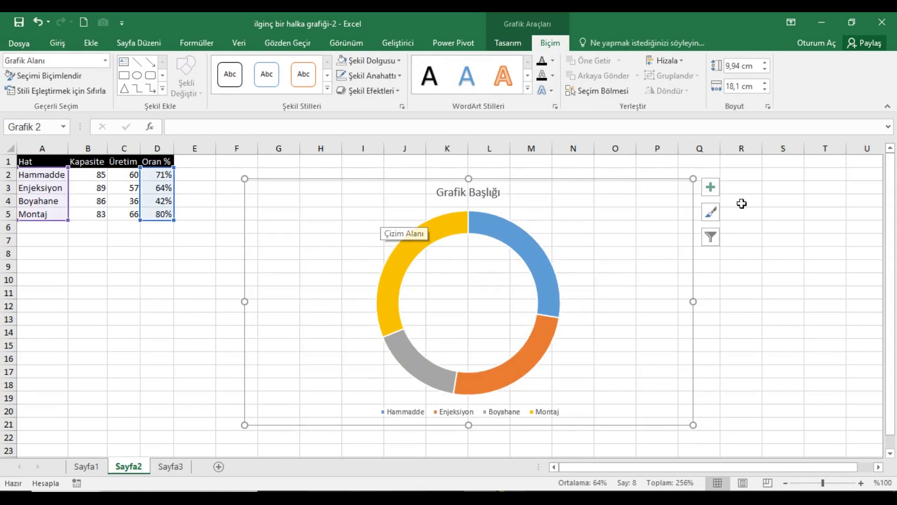
Set the legend position to Sağ (Right) in Format Legend and close the pane.
{"action": "left_click", "coordinate": [711, 188]}
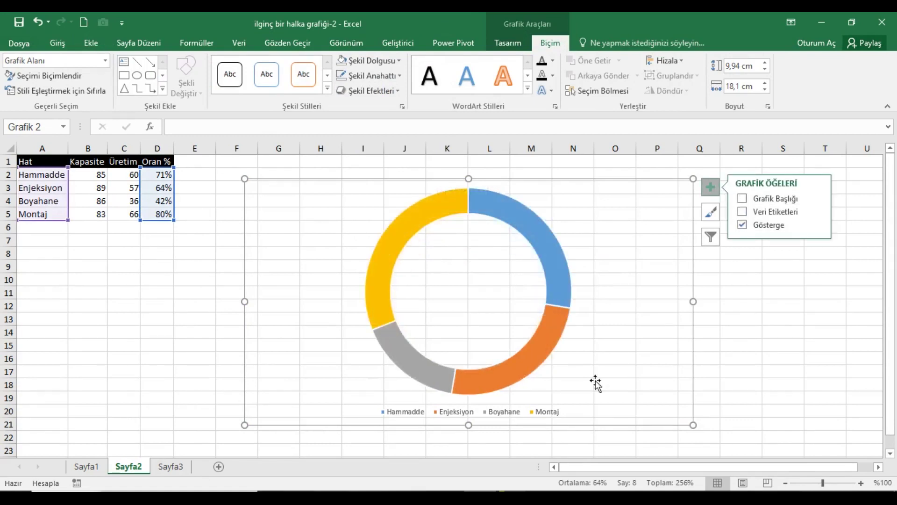
{"action": "left_click", "coordinate": [542, 414]}
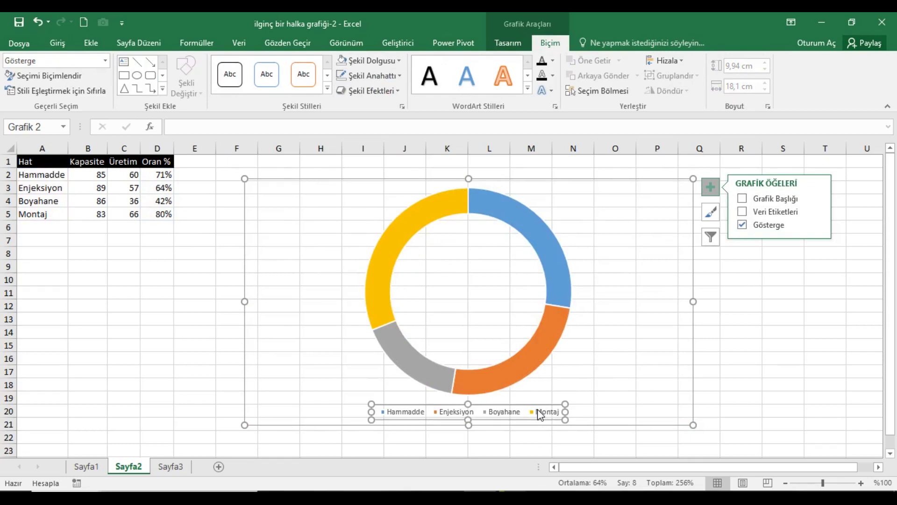
{"action": "right_click", "coordinate": [541, 414]}
{"action": "left_click", "coordinate": [587, 401]}
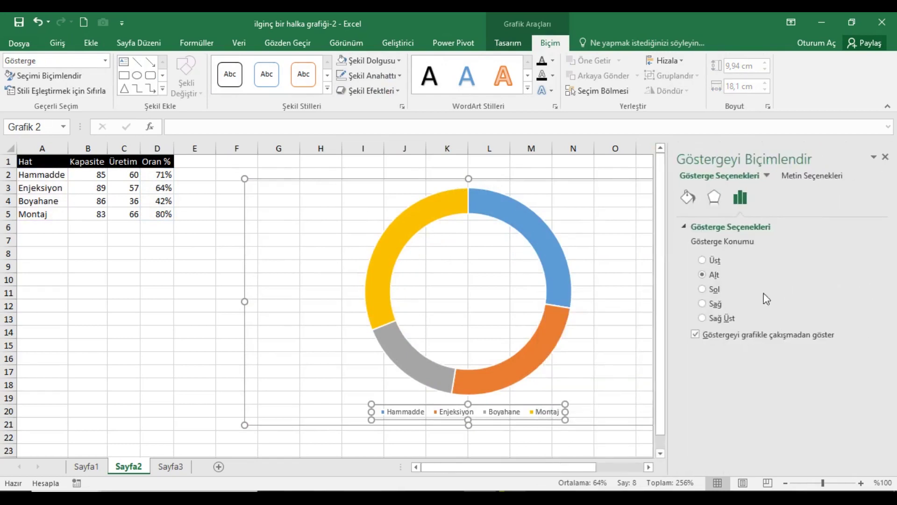
{"action": "left_click", "coordinate": [706, 302]}
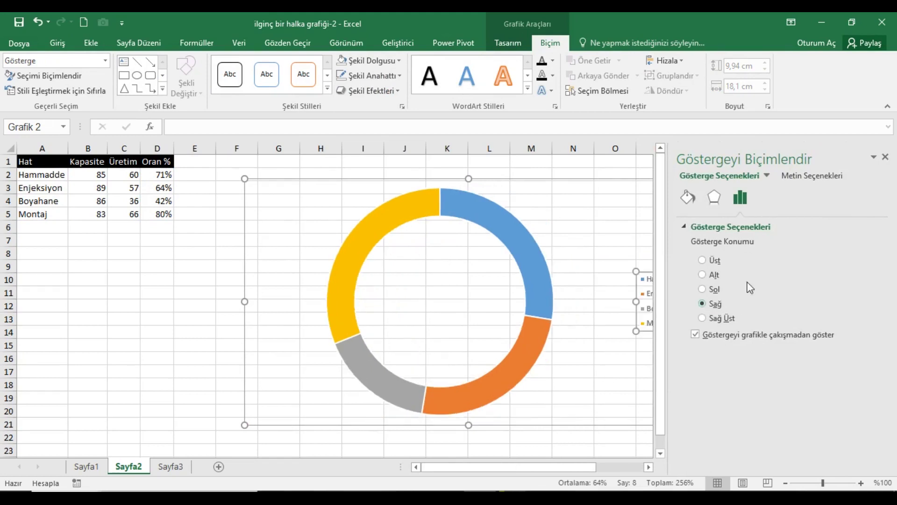
{"action": "left_click", "coordinate": [886, 157]}
{"action": "left_click", "coordinate": [131, 267]}
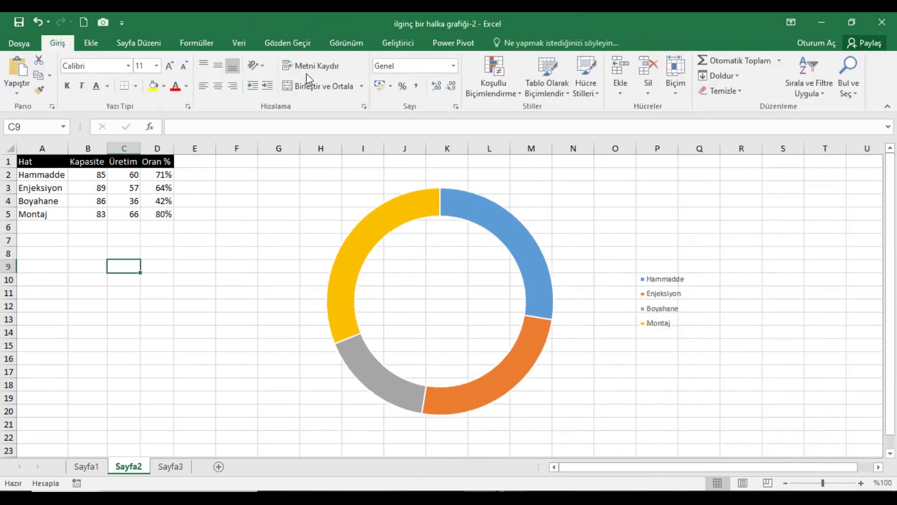
Check the finished example chart on Sayfa1, then return to Sayfa2.
{"action": "left_click", "coordinate": [349, 45]}
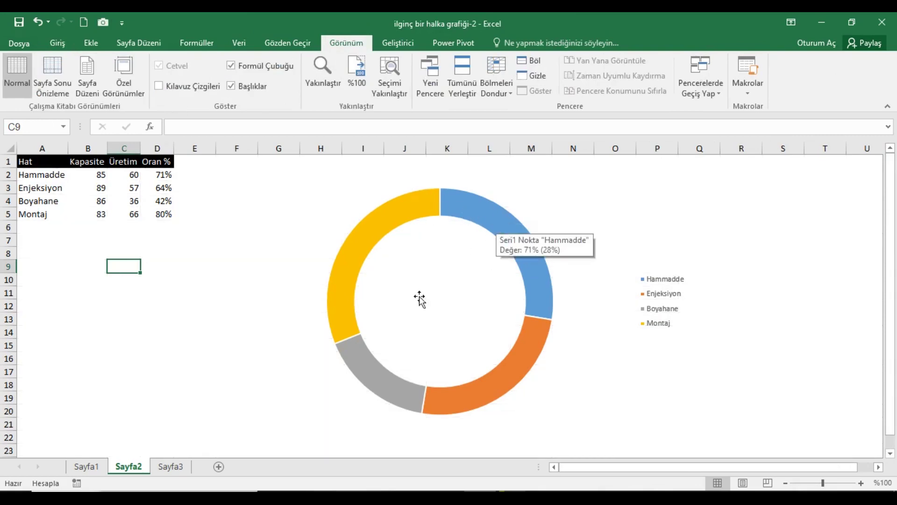
{"action": "left_click", "coordinate": [85, 467]}
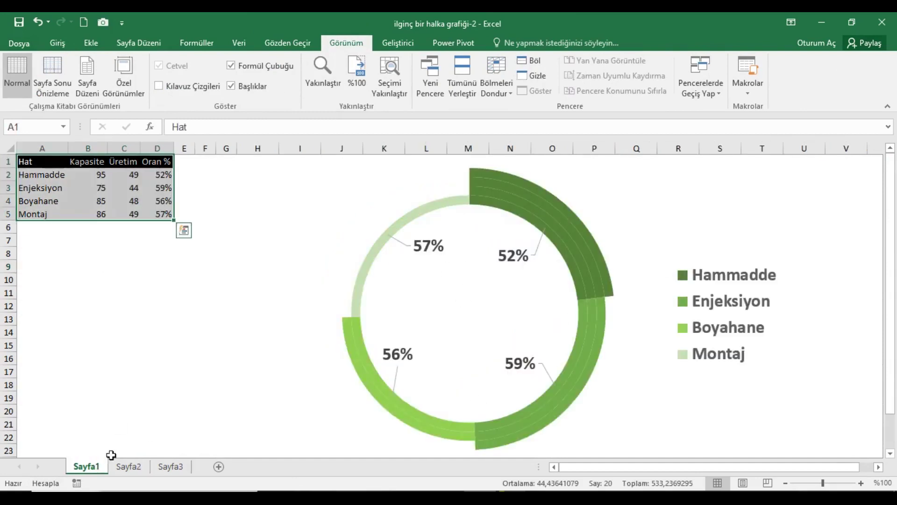
{"action": "left_click", "coordinate": [128, 466]}
Apply the monochrome blue colour palette to the doughnut chart.
{"action": "left_click", "coordinate": [530, 254]}
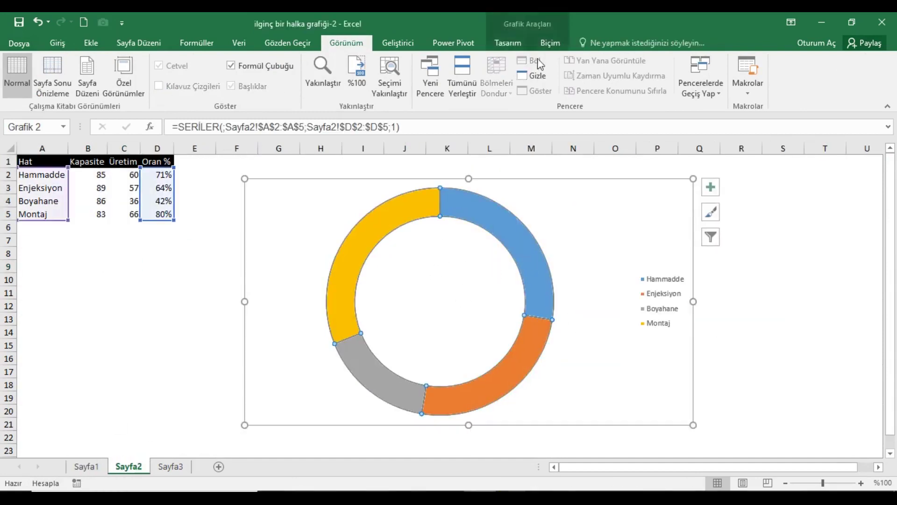
{"action": "left_click", "coordinate": [514, 43]}
{"action": "left_click", "coordinate": [112, 92]}
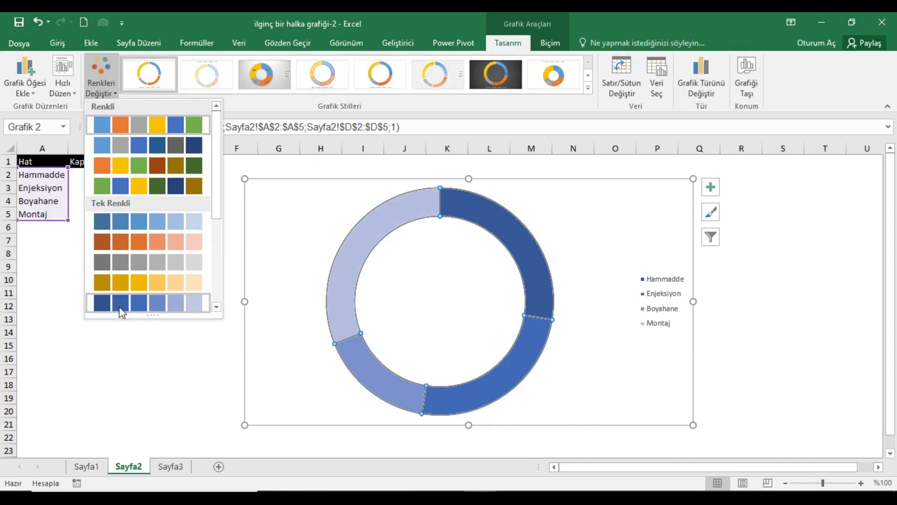
{"action": "scroll", "coordinate": [219, 204], "scroll_direction": "down", "scroll_amount": 2}
{"action": "scroll", "coordinate": [222, 219], "scroll_direction": "down", "scroll_amount": 2}
{"action": "scroll", "coordinate": [220, 231], "scroll_direction": "down", "scroll_amount": 1}
{"action": "scroll", "coordinate": [220, 241], "scroll_direction": "down", "scroll_amount": 2}
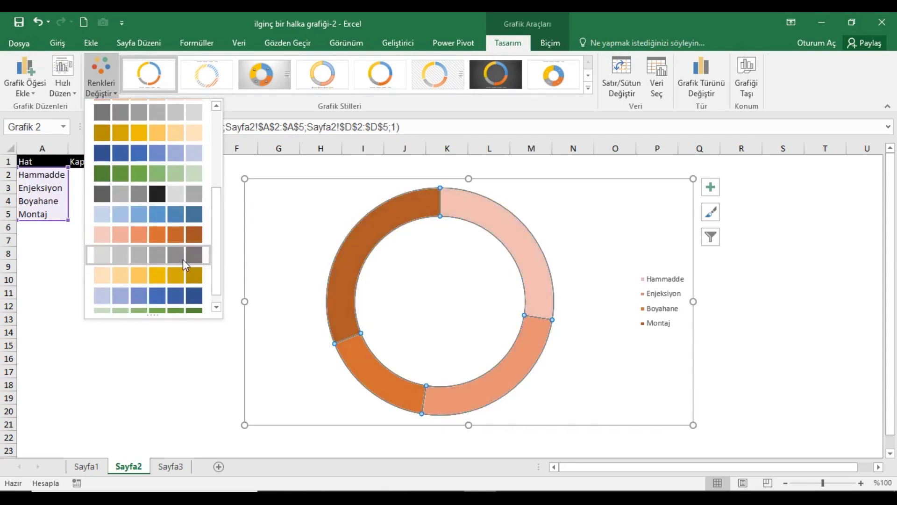
{"action": "scroll", "coordinate": [217, 265], "scroll_direction": "down", "scroll_amount": 1}
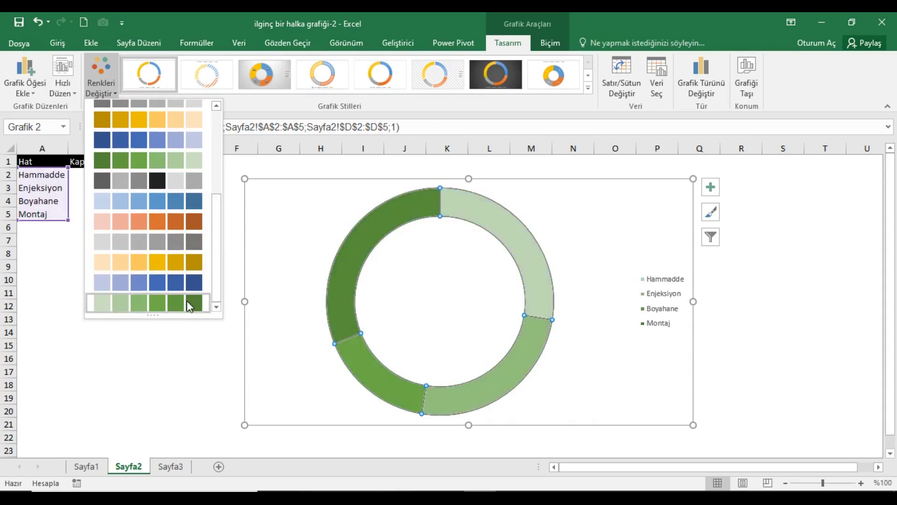
{"action": "scroll", "coordinate": [189, 212], "scroll_direction": "up", "scroll_amount": 3}
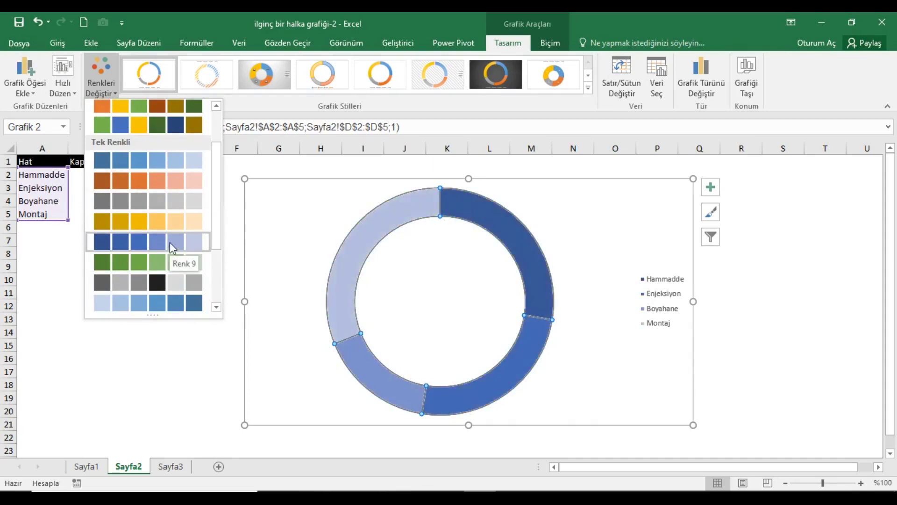
{"action": "left_click", "coordinate": [158, 242]}
{"action": "mouse_move", "coordinate": [490, 238]}
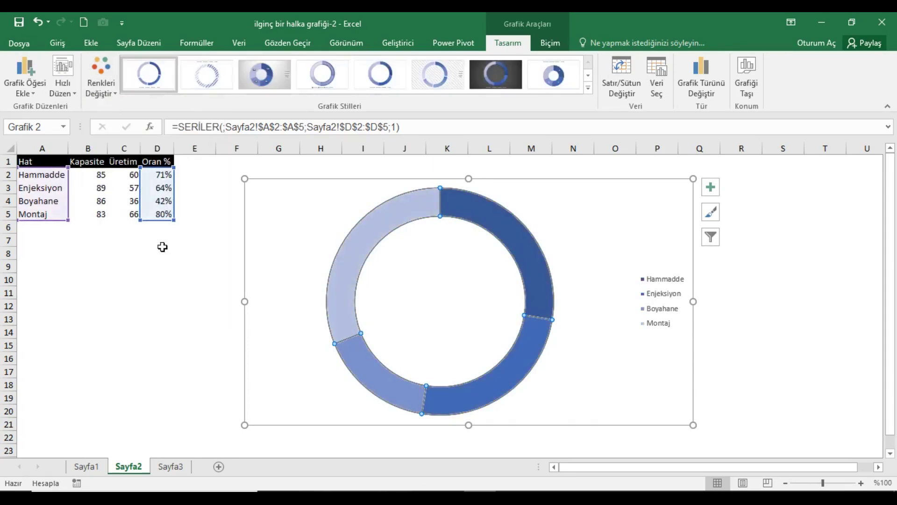
Set the doughnut segments' shape outline to No Outline.
{"action": "left_click", "coordinate": [551, 42]}
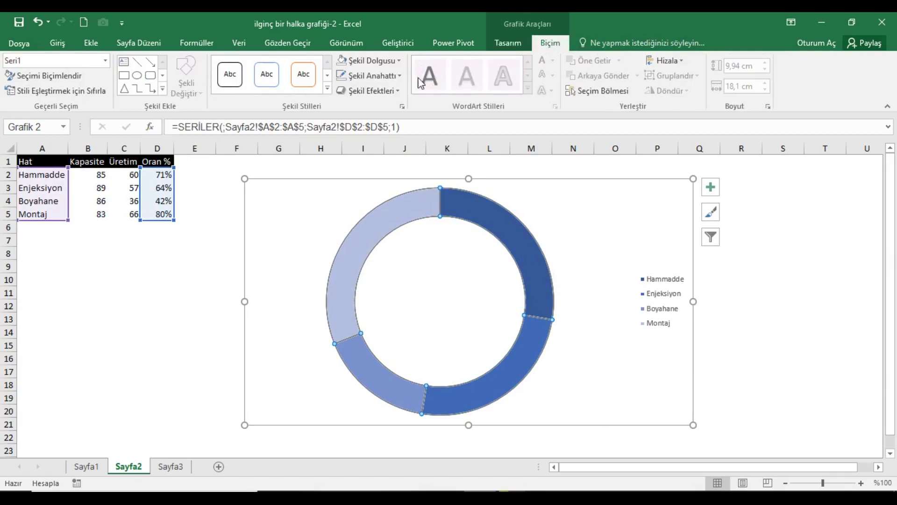
{"action": "left_click", "coordinate": [374, 75]}
{"action": "left_click", "coordinate": [376, 207]}
Enter =D2 in E2 and fill it across to G2 and down to row 5.
{"action": "left_click", "coordinate": [199, 182]}
{"action": "type", "text": "="}
{"action": "key", "text": "Left"}
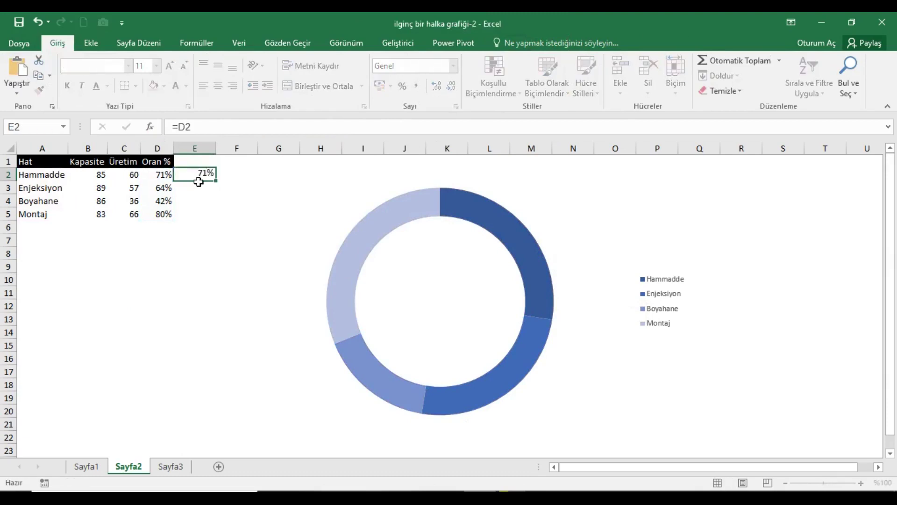
{"action": "key", "text": "Return"}
{"action": "key", "text": "Up"}
{"action": "left_click_drag", "start_coordinate": [223, 188], "coordinate": [269, 188]}
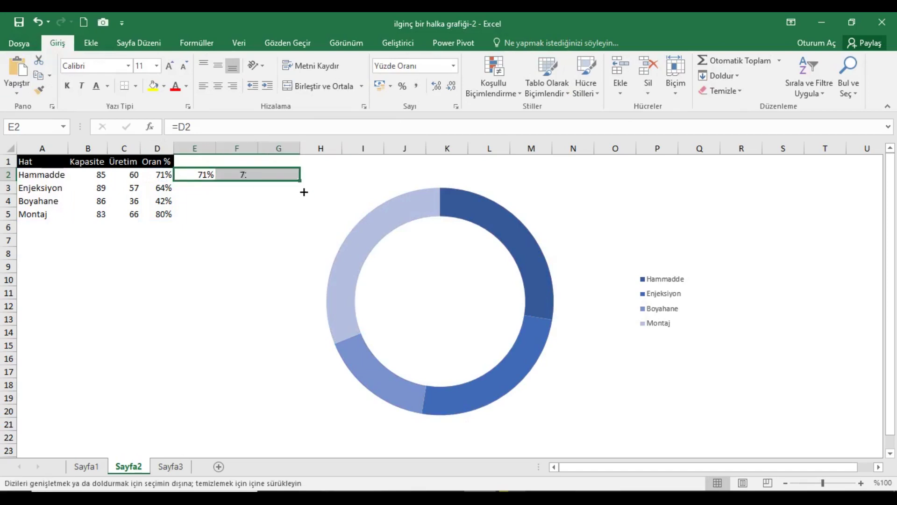
{"action": "left_click_drag", "start_coordinate": [285, 187], "coordinate": [303, 188]}
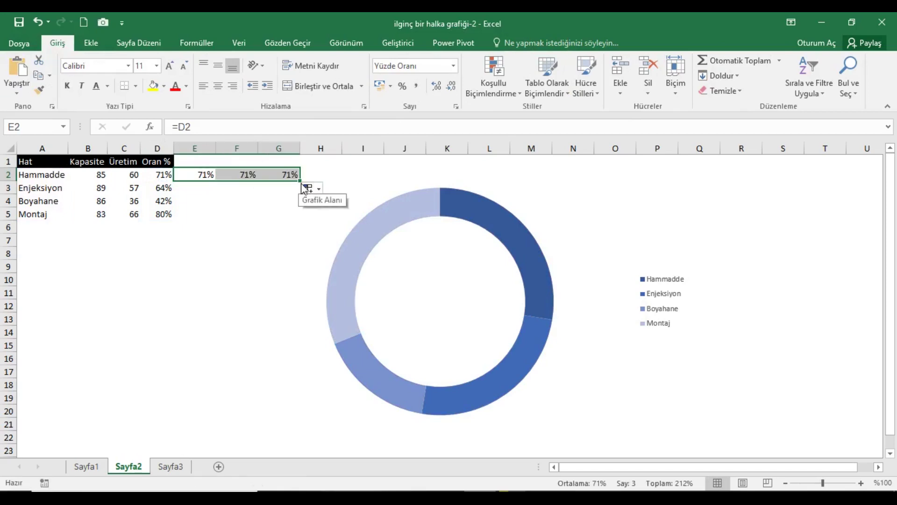
{"action": "left_click_drag", "start_coordinate": [304, 186], "coordinate": [307, 196]}
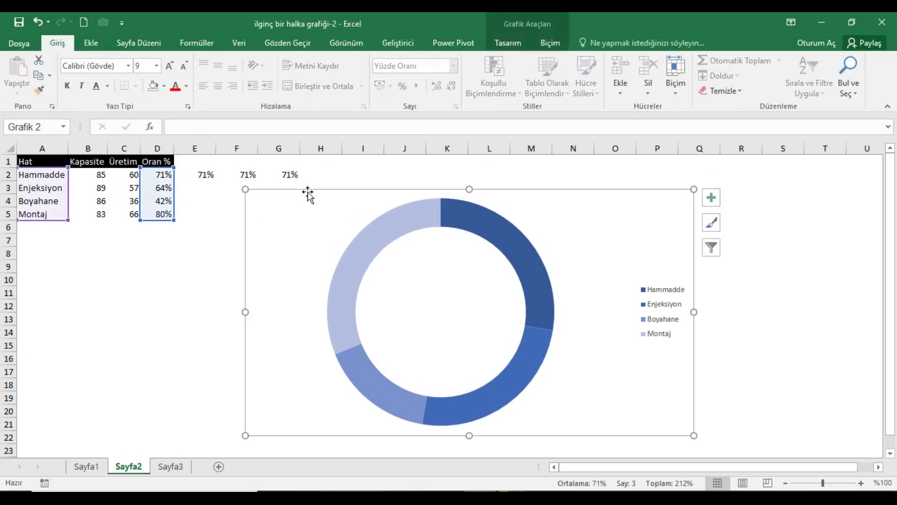
{"action": "mouse_move", "coordinate": [224, 175]}
{"action": "left_mouse_down"}
{"action": "mouse_move", "coordinate": [285, 177]}
{"action": "mouse_move", "coordinate": [305, 220]}
{"action": "left_mouse_up"}
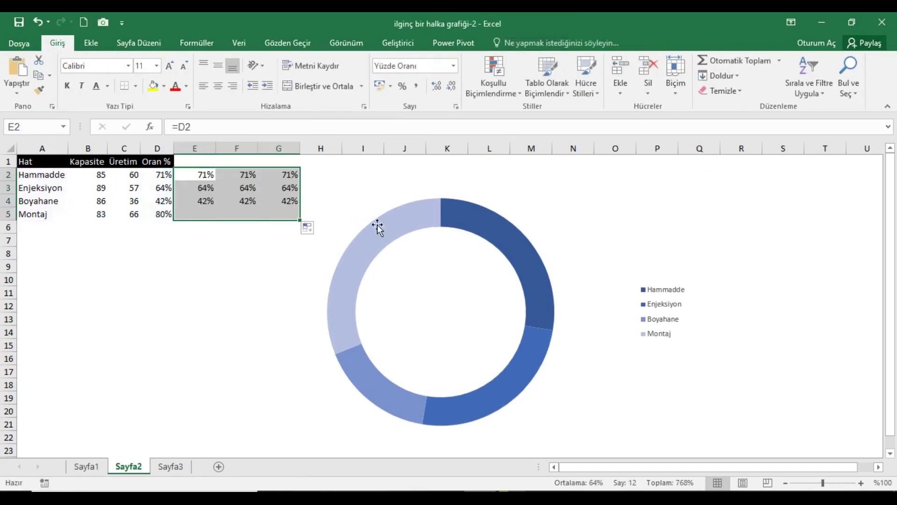
Extend the doughnut's data range from column D to G, creating four rings.
{"action": "left_click", "coordinate": [493, 243]}
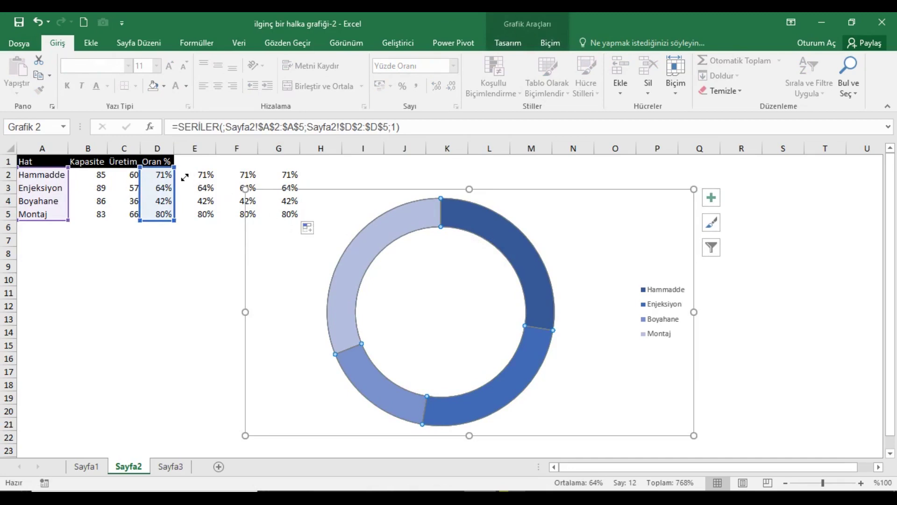
{"action": "left_click_drag", "start_coordinate": [369, 203], "coordinate": [477, 217]}
{"action": "left_click_drag", "start_coordinate": [183, 229], "coordinate": [303, 224]}
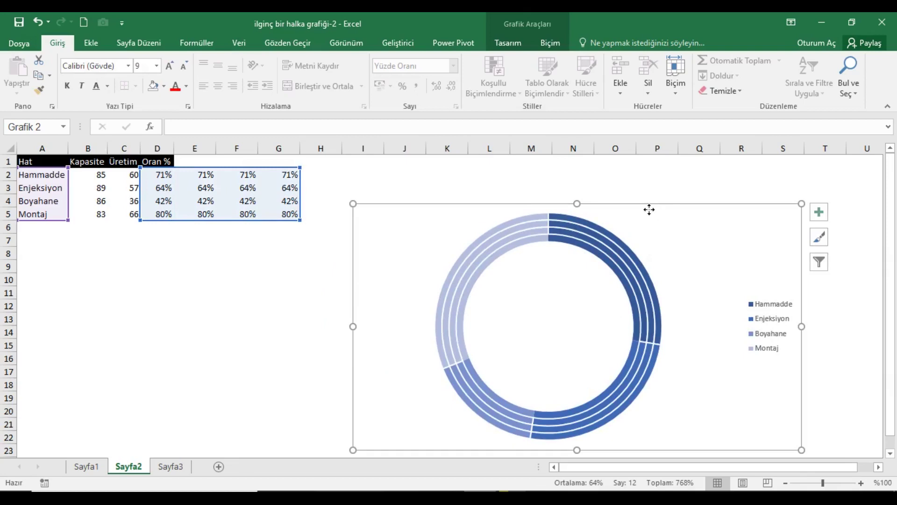
{"action": "left_click_drag", "start_coordinate": [649, 209], "coordinate": [618, 189]}
{"action": "left_click", "coordinate": [249, 306]}
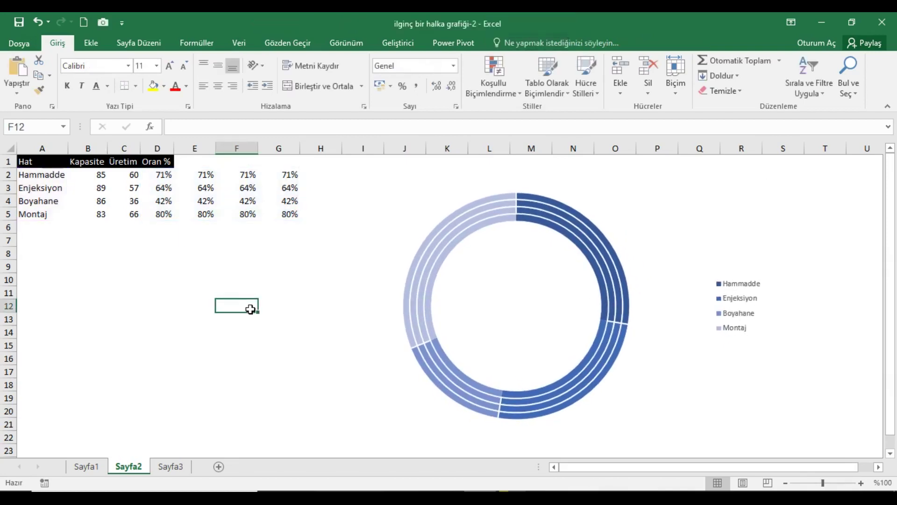
Remove the outline from the third doughnut ring, from column F.
{"action": "left_click", "coordinate": [582, 218]}
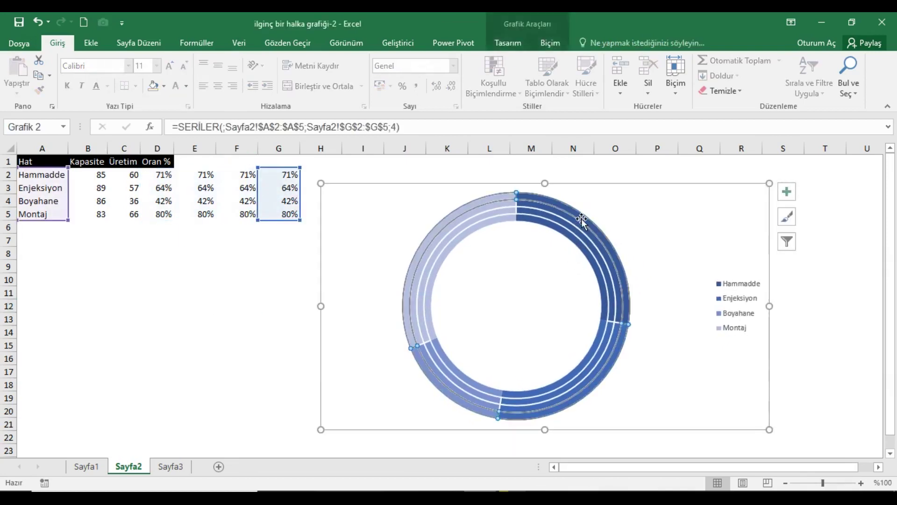
{"action": "left_click", "coordinate": [558, 34]}
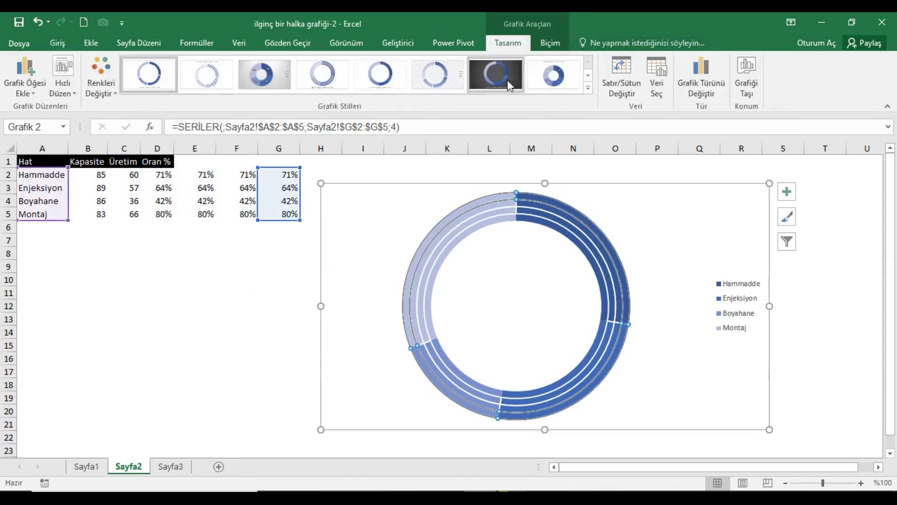
{"action": "left_click", "coordinate": [554, 43]}
{"action": "left_click", "coordinate": [369, 75]}
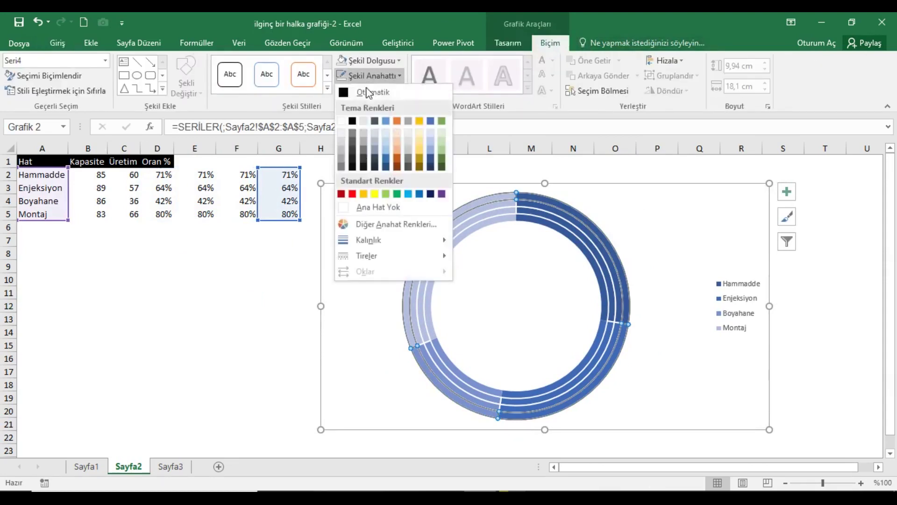
{"action": "left_click", "coordinate": [549, 215]}
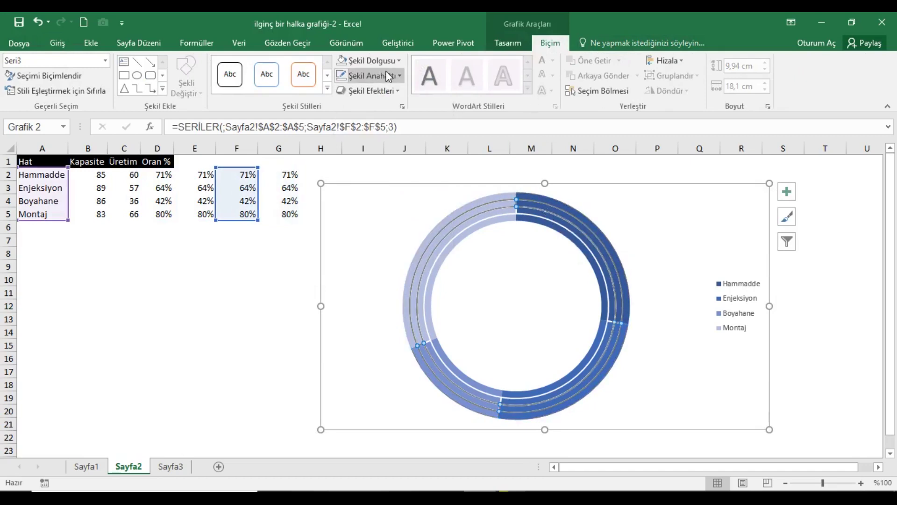
{"action": "left_click", "coordinate": [370, 75]}
{"action": "left_click", "coordinate": [367, 206]}
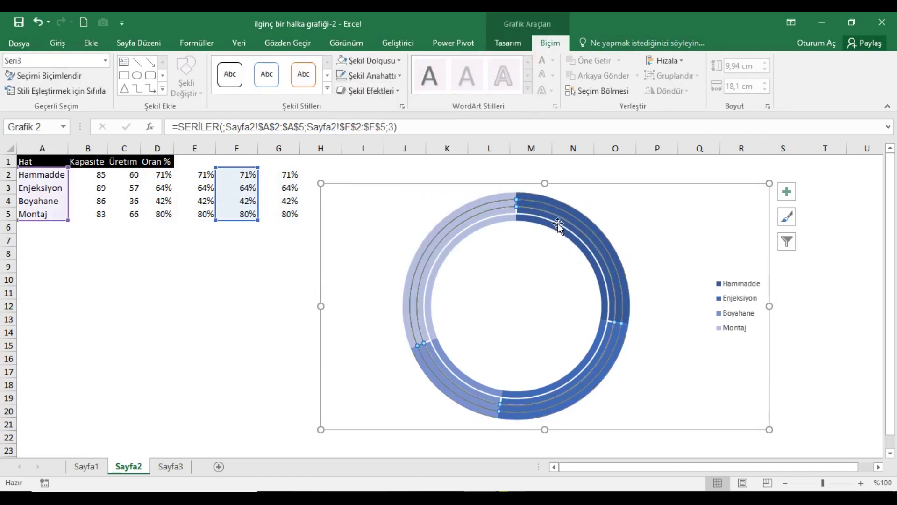
Remove the second and innermost rings' outlines, shift the chart right, and select E1:G5.
{"action": "left_click", "coordinate": [560, 226]}
{"action": "left_click", "coordinate": [370, 75]}
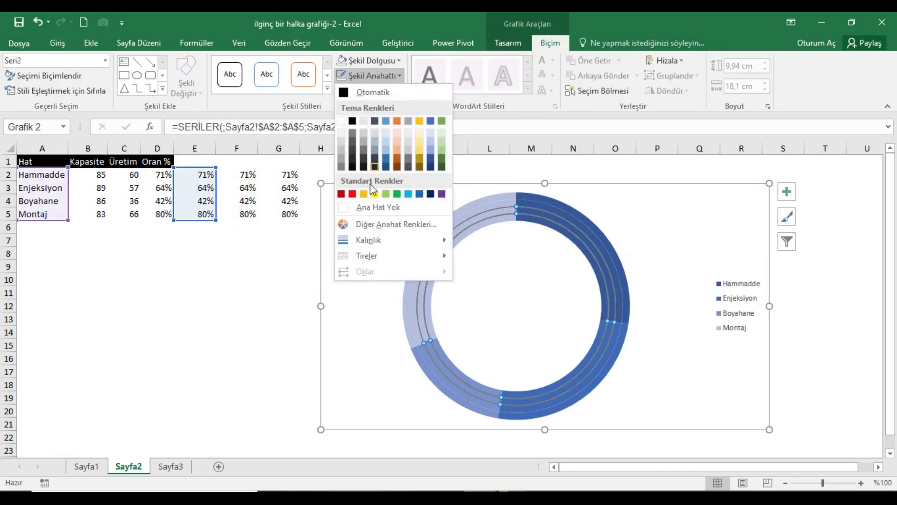
{"action": "left_click", "coordinate": [367, 207]}
{"action": "left_click", "coordinate": [546, 228]}
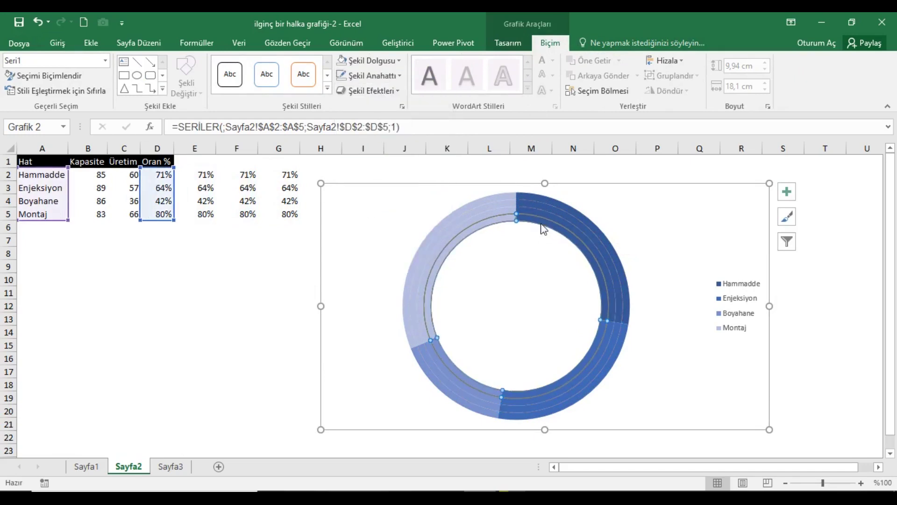
{"action": "left_click", "coordinate": [372, 75]}
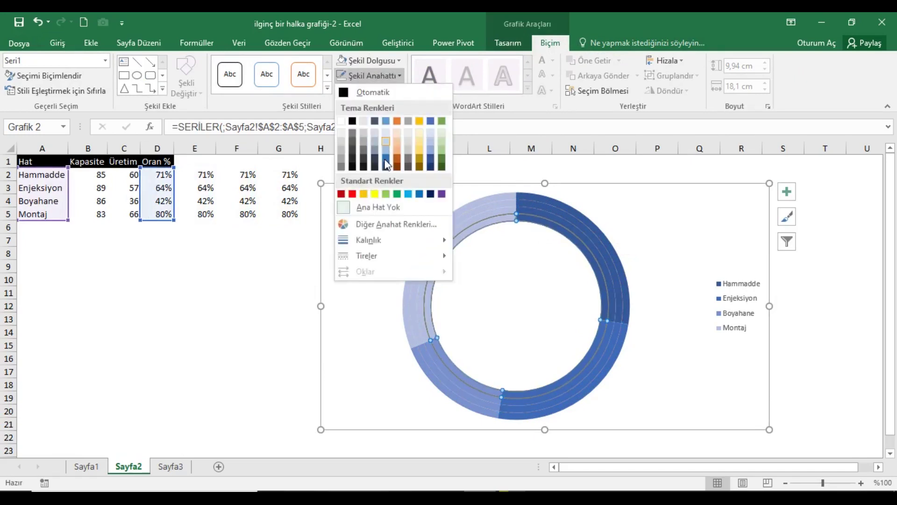
{"action": "left_click", "coordinate": [379, 207]}
{"action": "left_click_drag", "start_coordinate": [576, 190], "coordinate": [628, 185]}
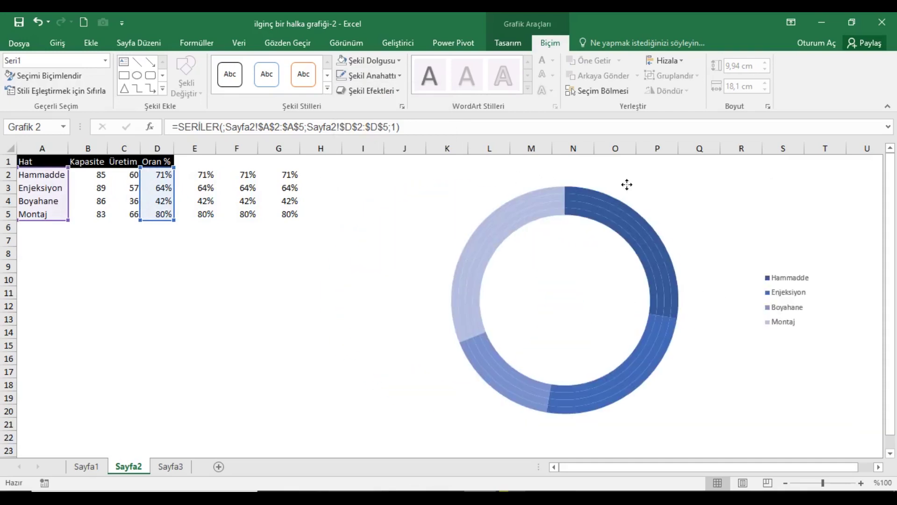
{"action": "left_click_drag", "start_coordinate": [205, 165], "coordinate": [292, 215]}
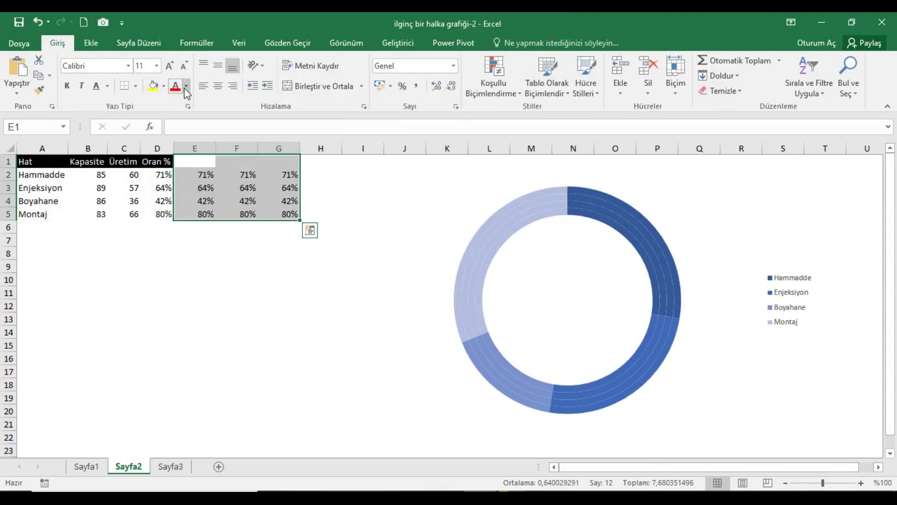
Make the E1:G5 font white, then move the chart beside the table and enlarge it.
{"action": "left_click", "coordinate": [186, 86]}
{"action": "left_click", "coordinate": [178, 131]}
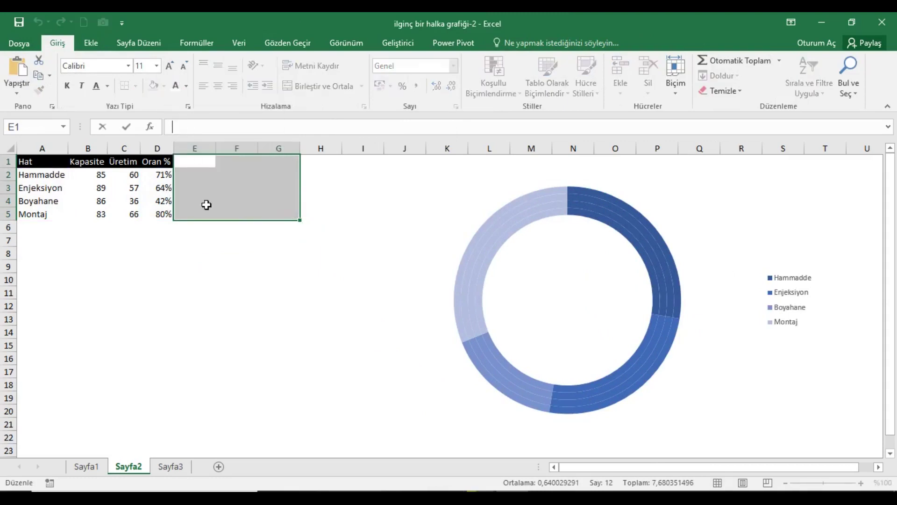
{"action": "left_click", "coordinate": [201, 168]}
{"action": "left_click", "coordinate": [499, 187]}
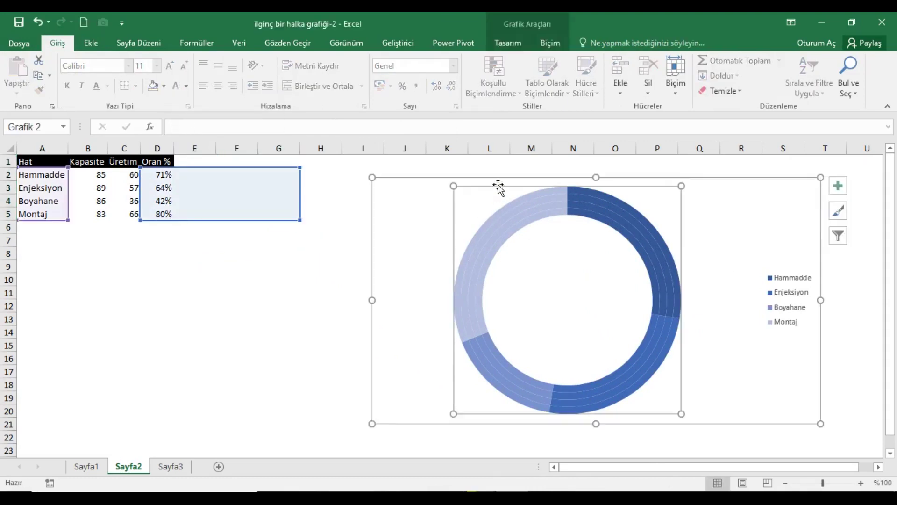
{"action": "left_click_drag", "start_coordinate": [498, 187], "coordinate": [334, 168]}
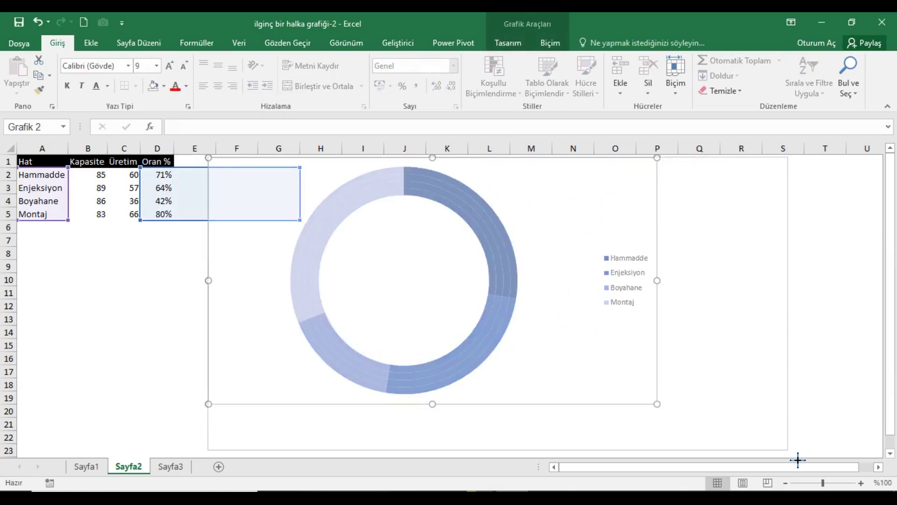
{"action": "left_click_drag", "start_coordinate": [658, 404], "coordinate": [790, 450]}
{"action": "left_click", "coordinate": [746, 285]}
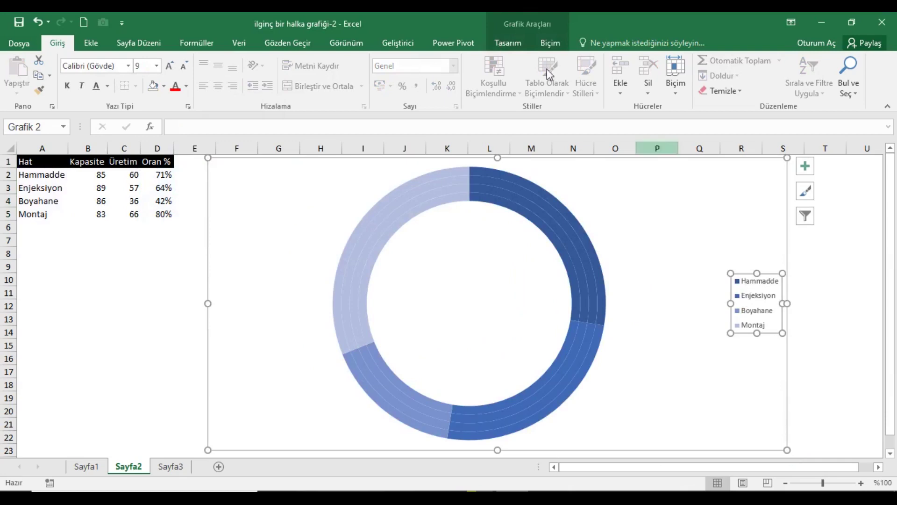
Make the legend text bold at size 20 and nudge the chart slightly left.
{"action": "left_click", "coordinate": [67, 86]}
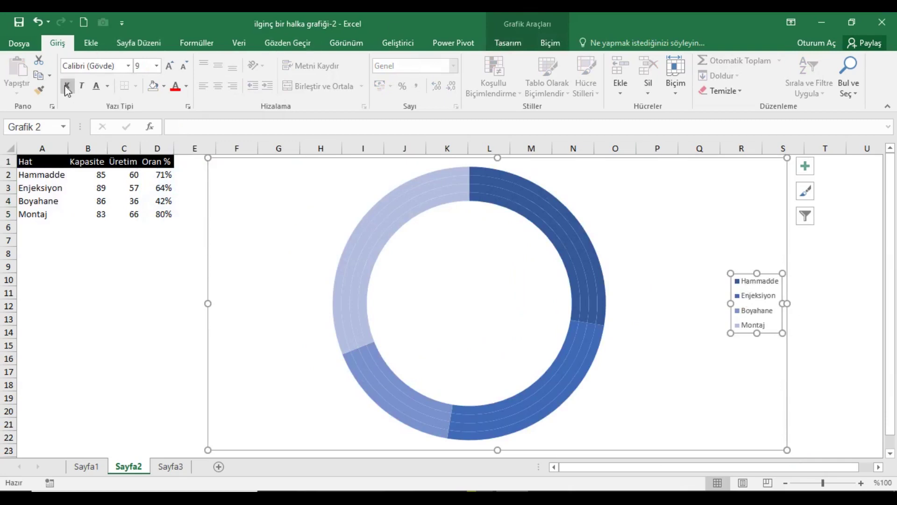
{"action": "left_click", "coordinate": [169, 65]}
{"action": "left_click", "coordinate": [169, 66]}
{"action": "left_click", "coordinate": [170, 66]}
{"action": "left_click", "coordinate": [170, 65]}
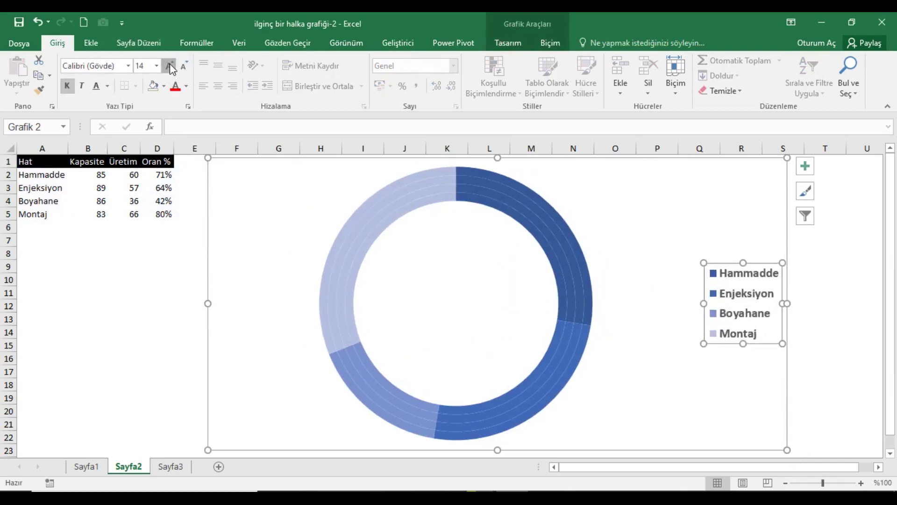
{"action": "left_click", "coordinate": [169, 65]}
{"action": "left_click", "coordinate": [170, 66]}
{"action": "left_click", "coordinate": [171, 66]}
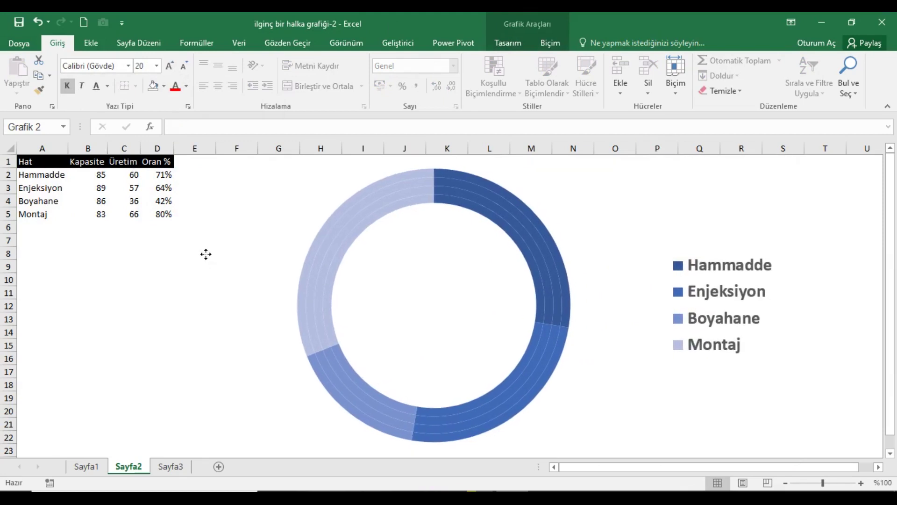
{"action": "left_click_drag", "start_coordinate": [213, 251], "coordinate": [206, 256]}
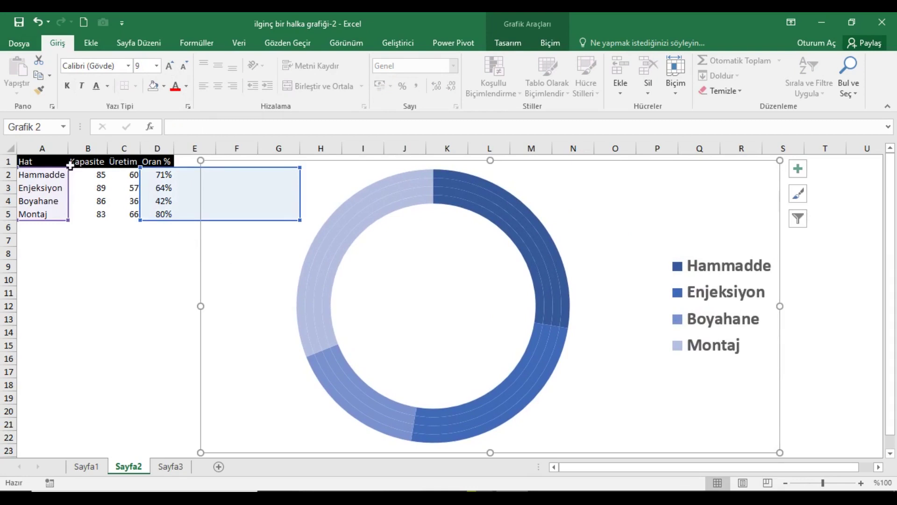
{"action": "left_click", "coordinate": [52, 162]}
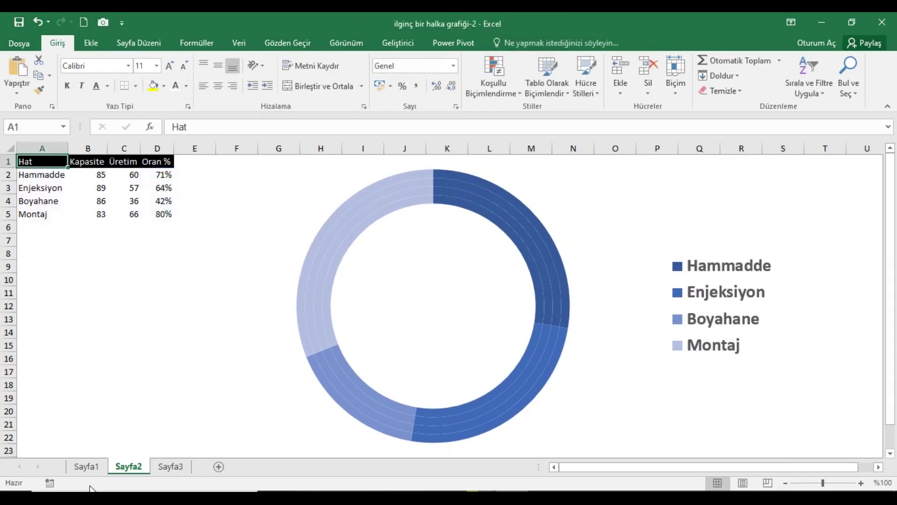
After comparing with Sayfa1, remove the fill from the outer ring's Enjeksiyon segment on Sayfa2.
{"action": "left_click", "coordinate": [93, 468]}
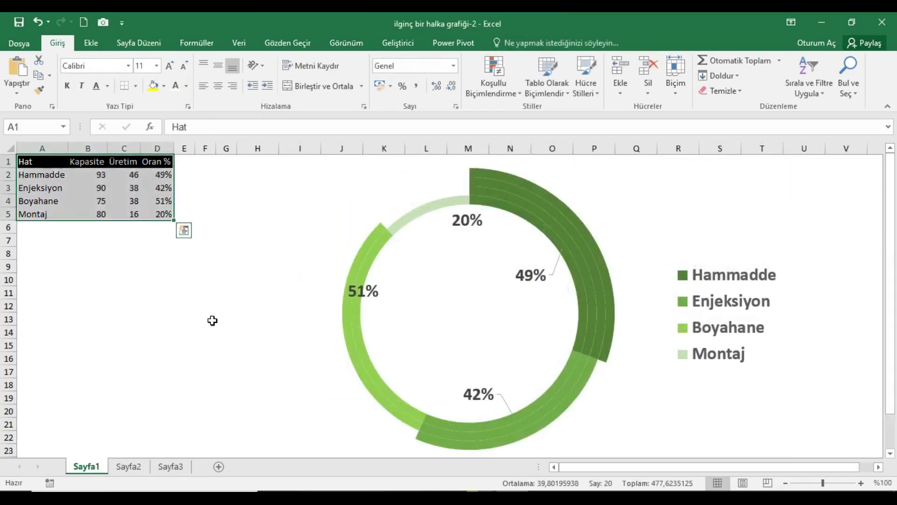
{"action": "left_click", "coordinate": [129, 466]}
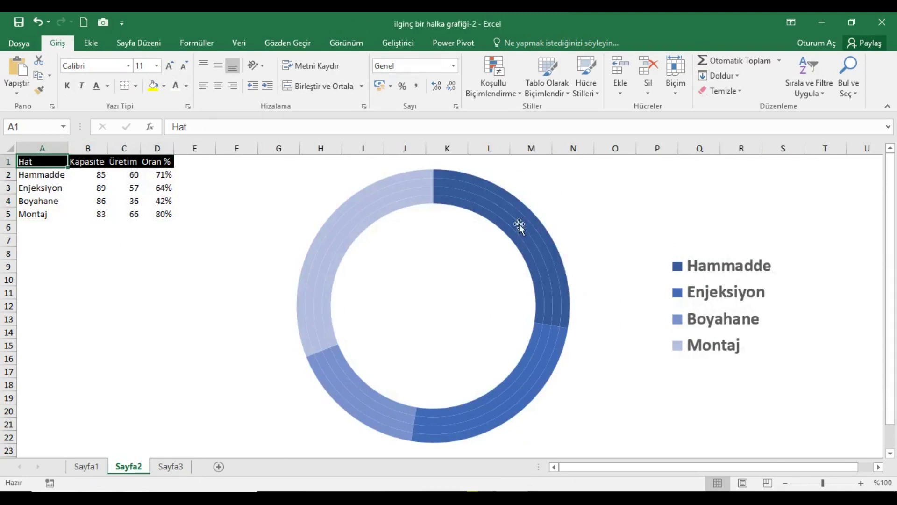
{"action": "left_click", "coordinate": [557, 374]}
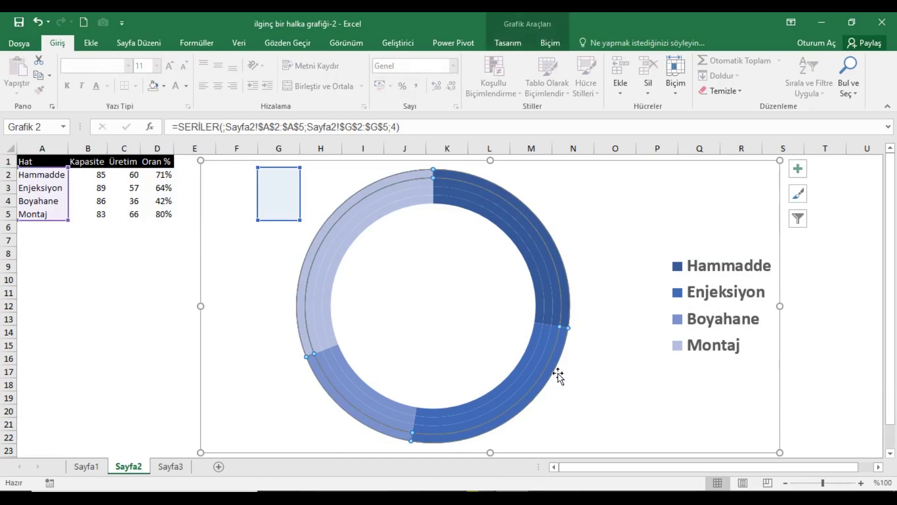
{"action": "left_click", "coordinate": [550, 42]}
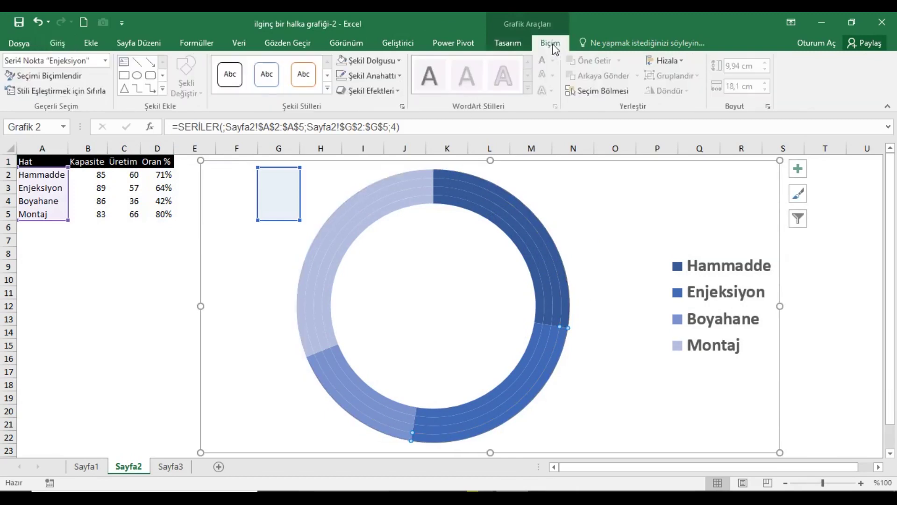
{"action": "left_click", "coordinate": [386, 61]}
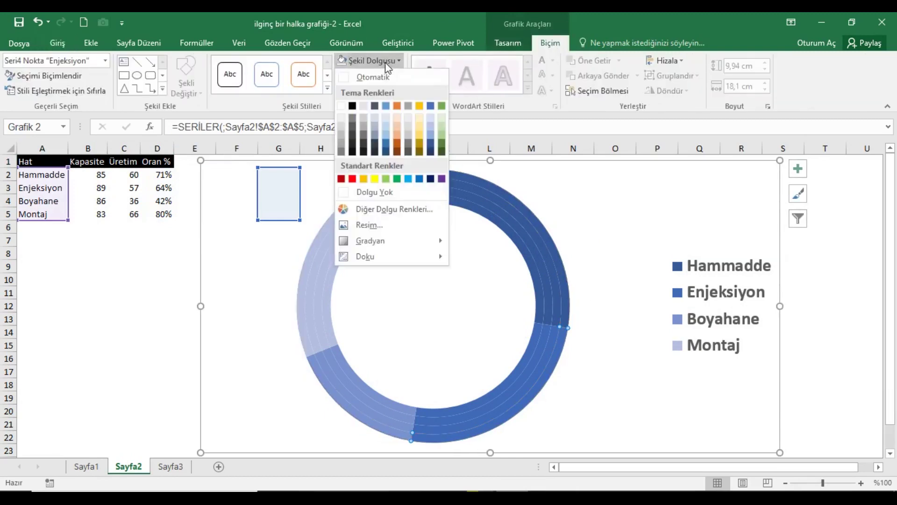
{"action": "left_click", "coordinate": [375, 192]}
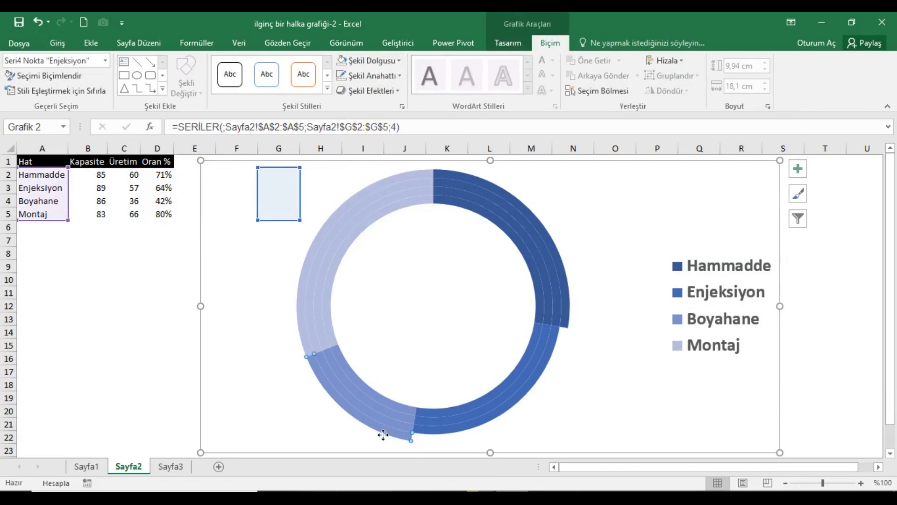
{"action": "left_click", "coordinate": [386, 61]}
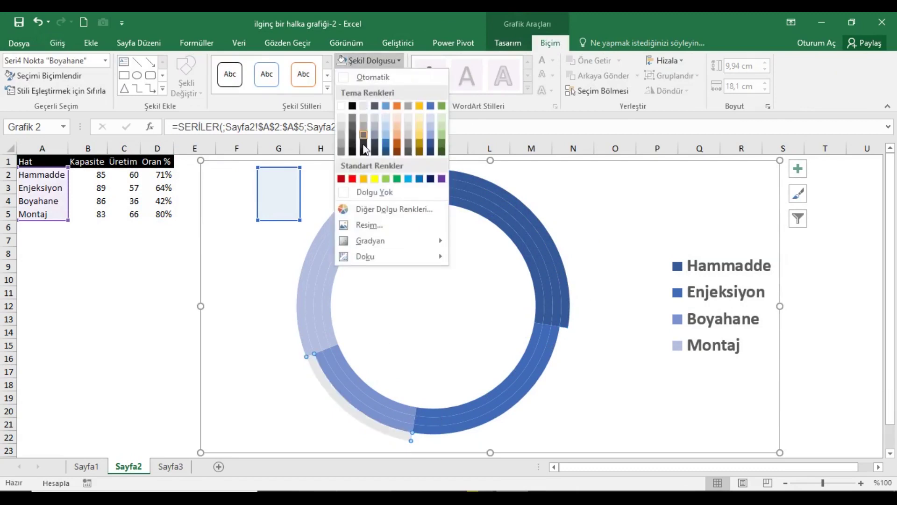
{"action": "left_click", "coordinate": [369, 196]}
Select the Boyahane and Montaj segments and review their fill colours without changing anything.
{"action": "left_click", "coordinate": [351, 391]}
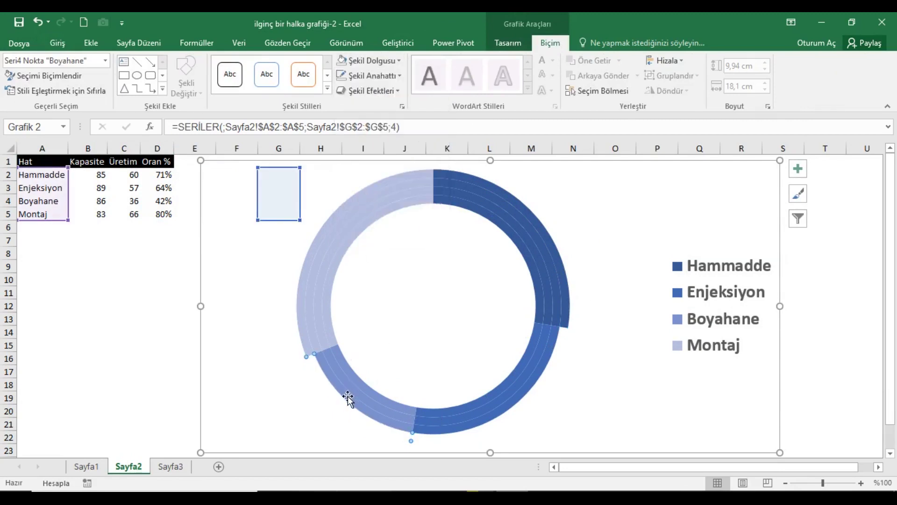
{"action": "left_click", "coordinate": [348, 397]}
{"action": "left_click", "coordinate": [372, 62]}
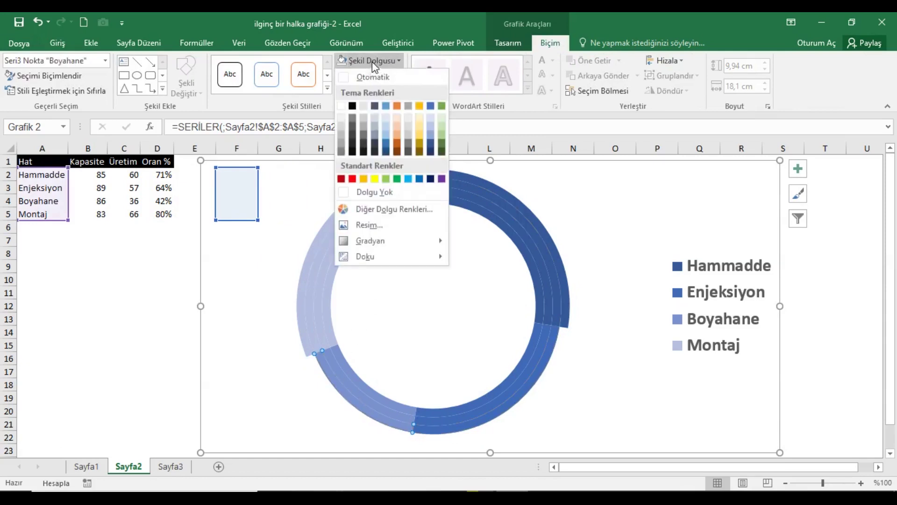
{"action": "left_click", "coordinate": [513, 96]}
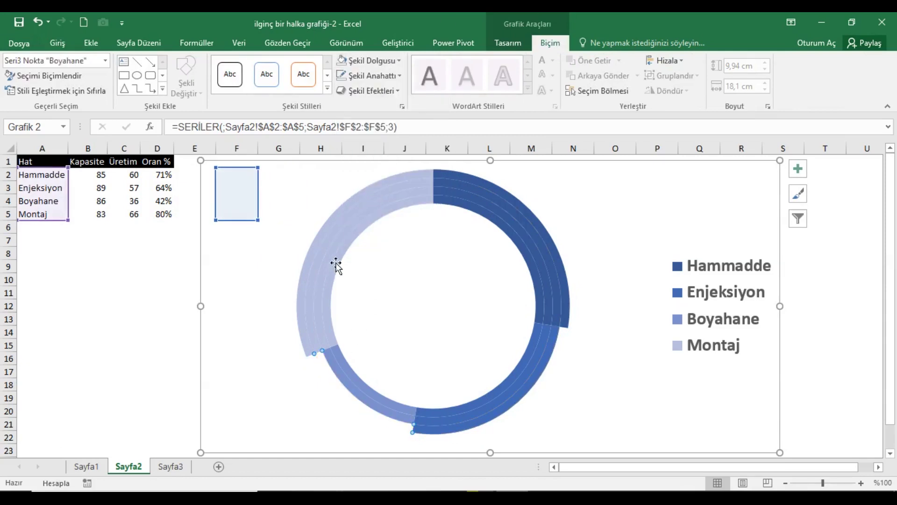
{"action": "left_click", "coordinate": [334, 231]}
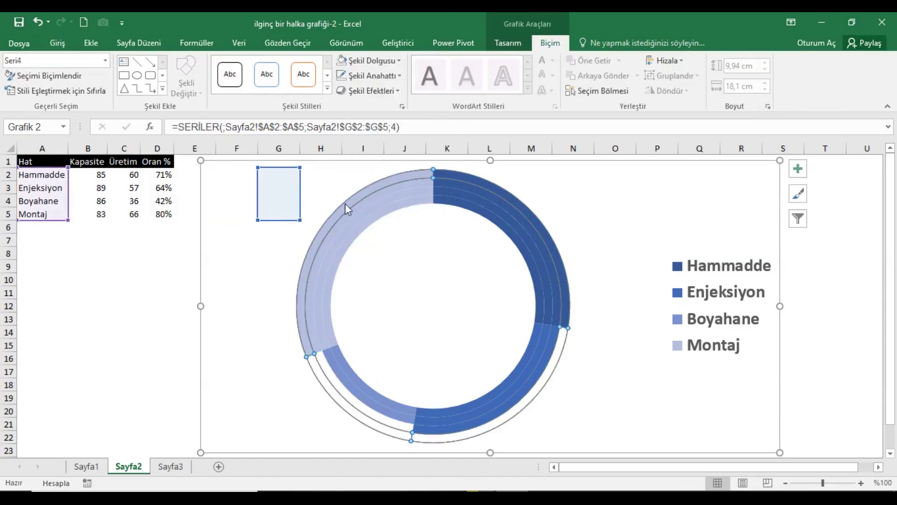
{"action": "left_click", "coordinate": [339, 227]}
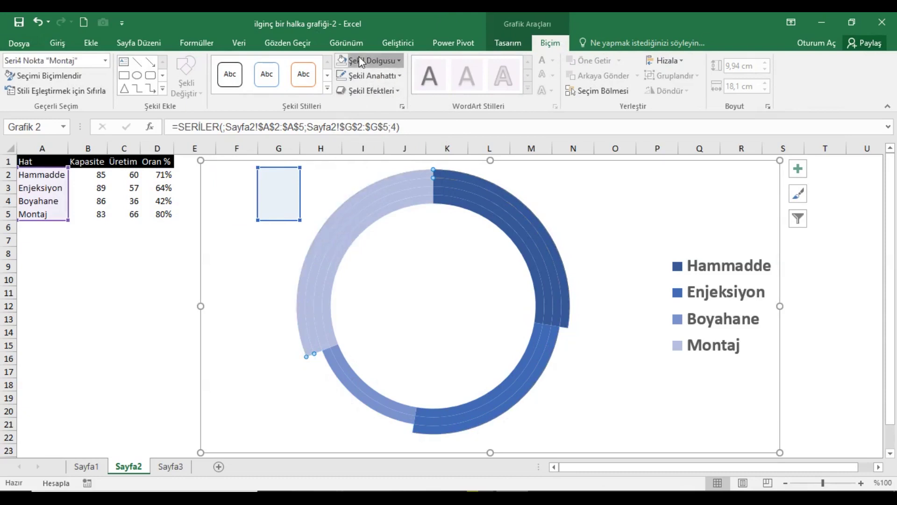
{"action": "left_click", "coordinate": [360, 60]}
{"action": "left_click", "coordinate": [353, 241]}
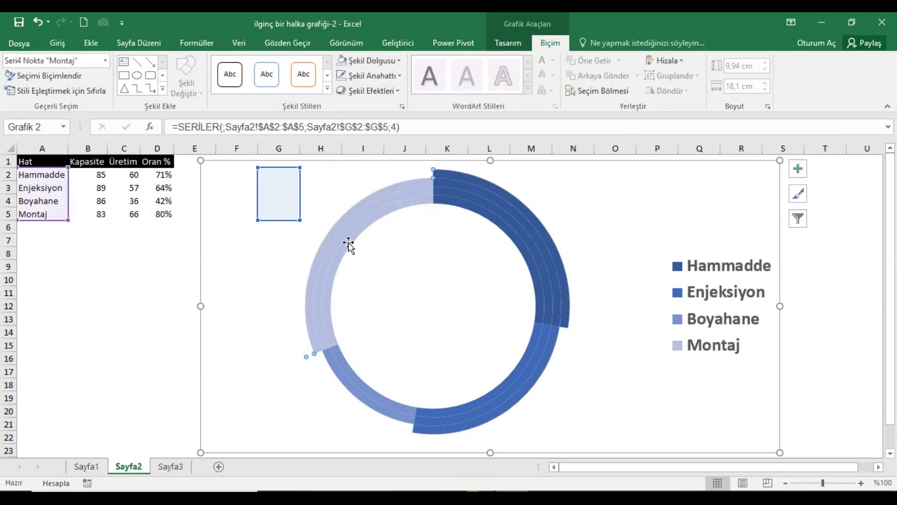
Set the Montaj slices on the third and second rings to Dolgu Yok (no fill).
{"action": "left_click", "coordinate": [336, 237]}
{"action": "left_click", "coordinate": [346, 233]}
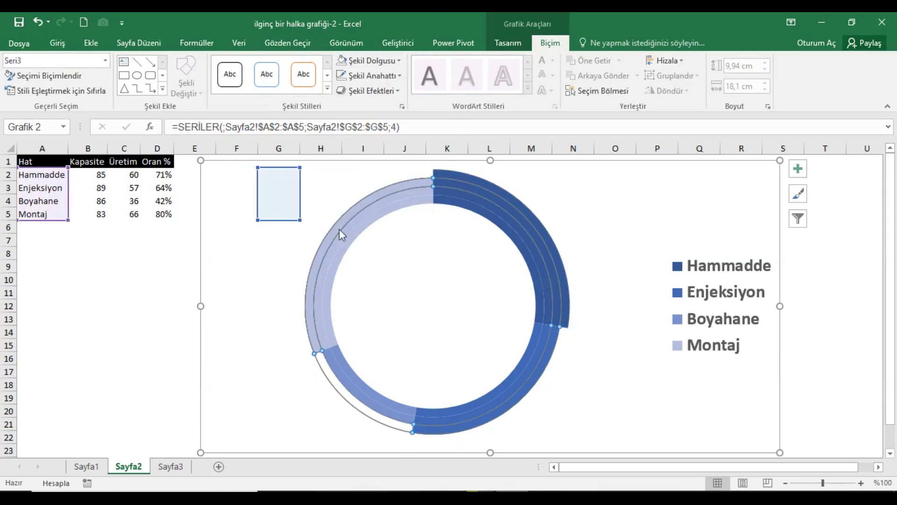
{"action": "left_click", "coordinate": [344, 236]}
{"action": "left_click", "coordinate": [343, 237]}
{"action": "left_click", "coordinate": [362, 62]}
{"action": "left_click", "coordinate": [362, 191]}
{"action": "left_click", "coordinate": [344, 244]}
{"action": "left_click", "coordinate": [344, 244]}
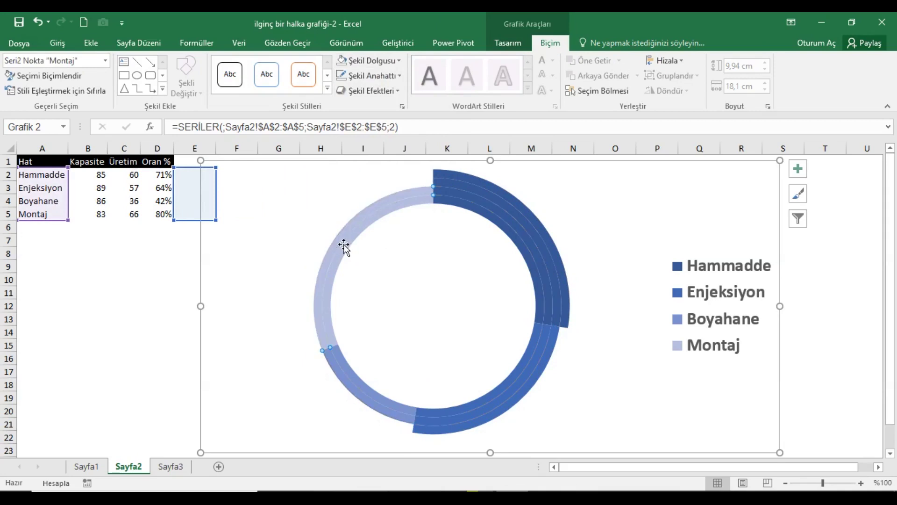
{"action": "left_click", "coordinate": [366, 60]}
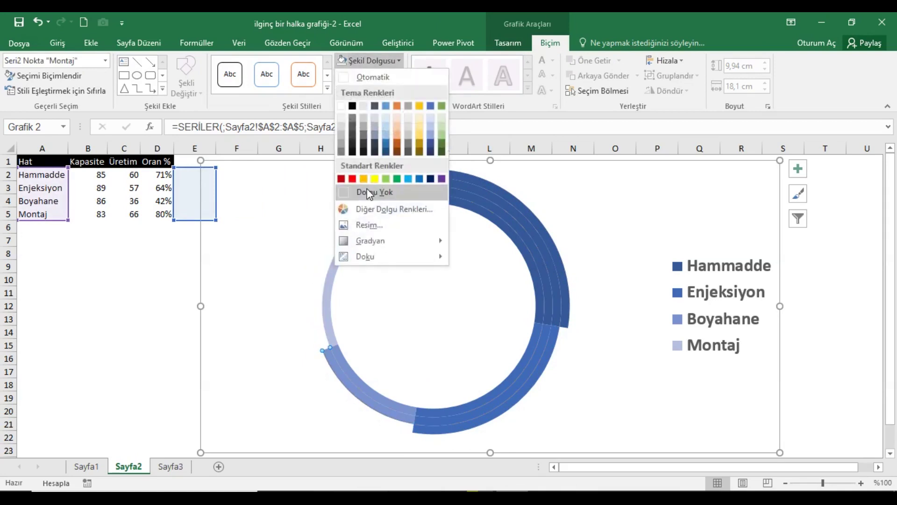
{"action": "left_click", "coordinate": [372, 191]}
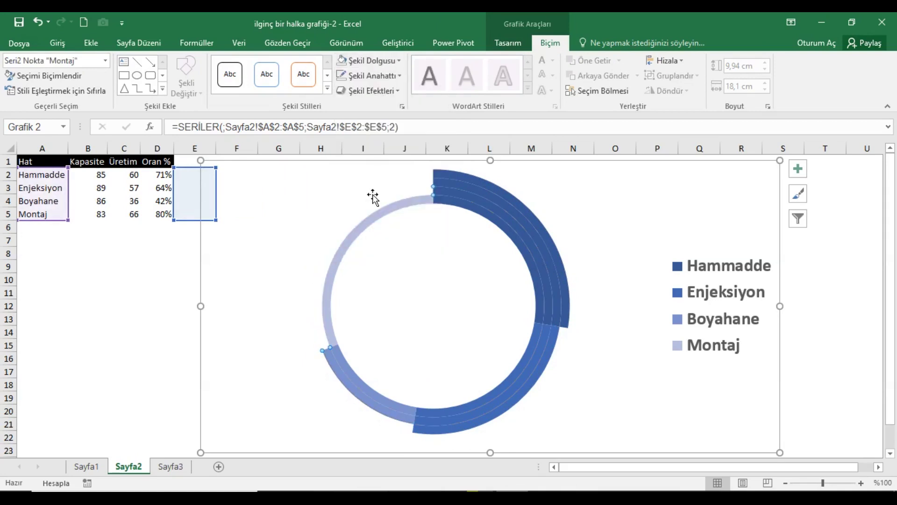
{"action": "left_click", "coordinate": [362, 237]}
Add data labels to Seri1 and drag the plot area's corners outward to enlarge the doughnut.
{"action": "right_click", "coordinate": [363, 237]}
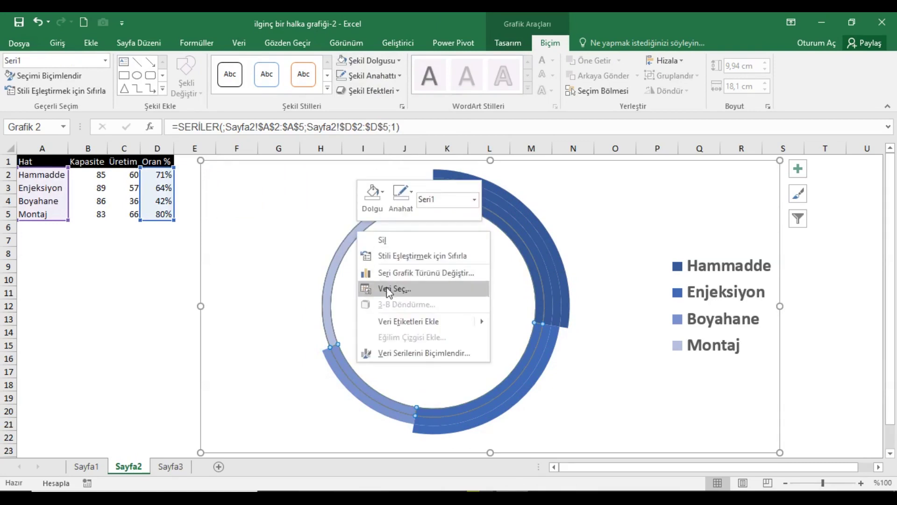
{"action": "left_click", "coordinate": [511, 320]}
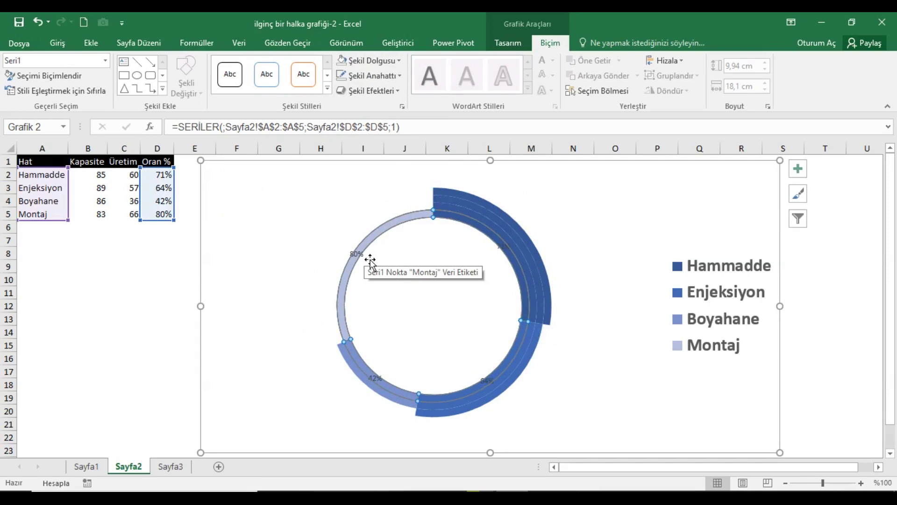
{"action": "left_click", "coordinate": [520, 205]}
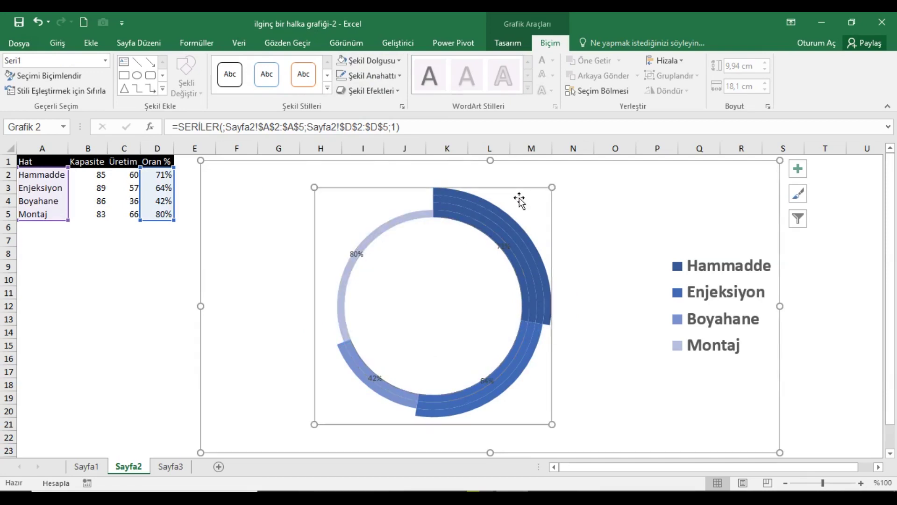
{"action": "left_click_drag", "start_coordinate": [556, 191], "coordinate": [579, 164]}
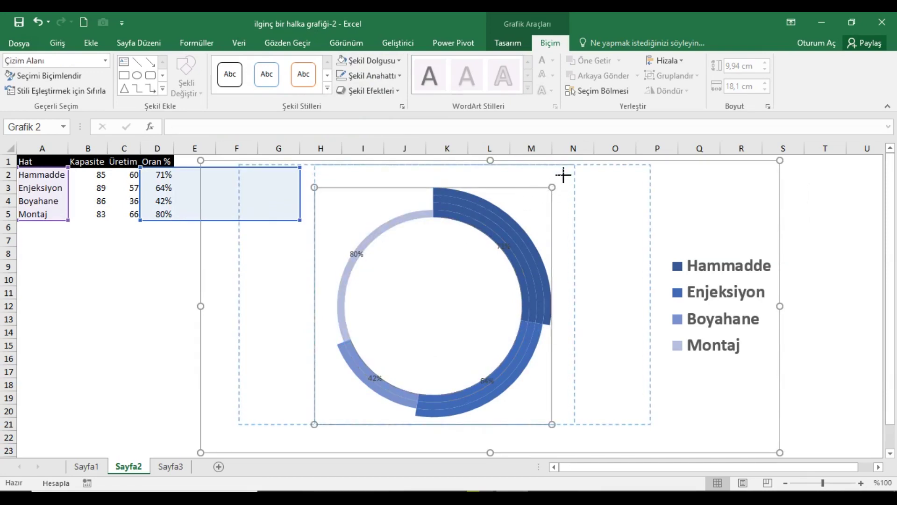
{"action": "left_click_drag", "start_coordinate": [320, 429], "coordinate": [297, 459]}
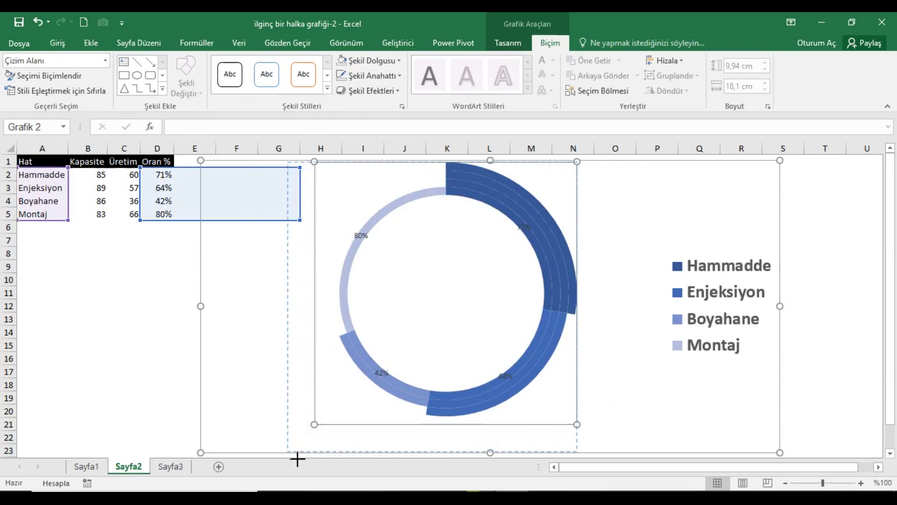
{"action": "left_click_drag", "start_coordinate": [297, 459], "coordinate": [287, 453]}
Make the percentage labels bold and enlarge them to font size 14.
{"action": "left_click", "coordinate": [346, 253]}
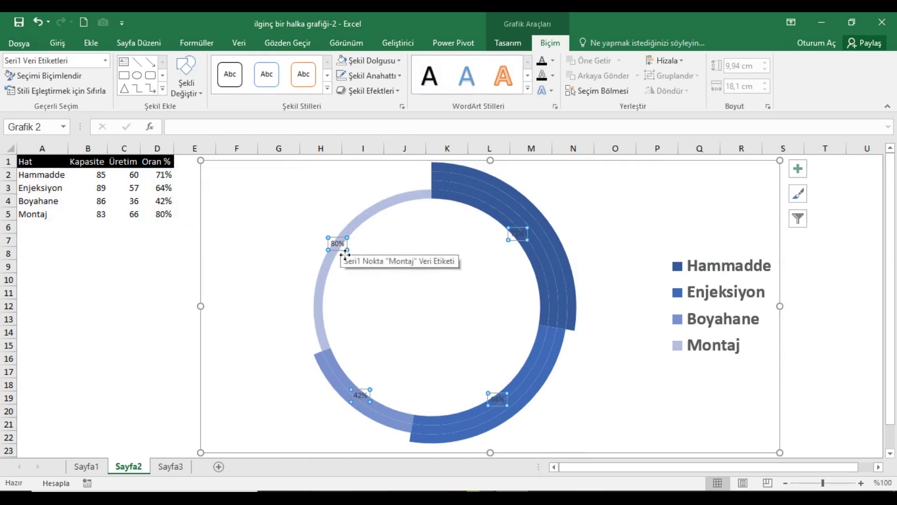
{"action": "left_click", "coordinate": [59, 43]}
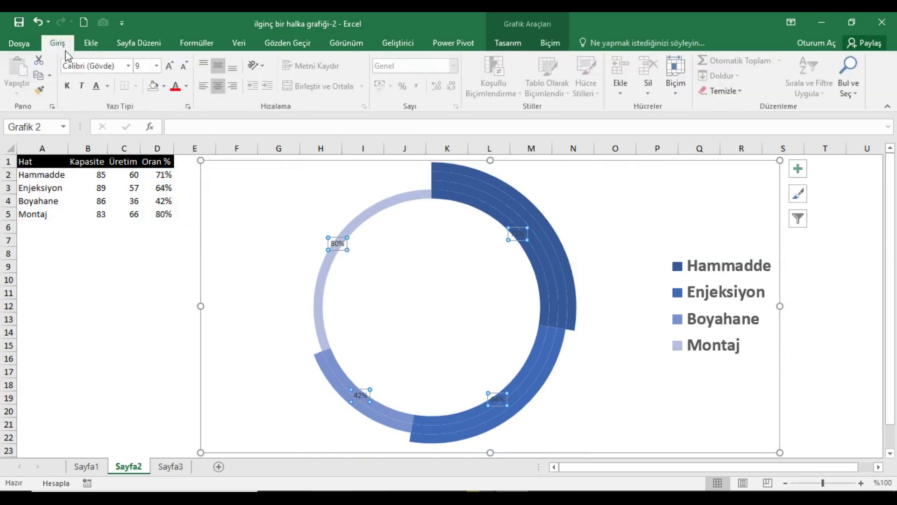
{"action": "left_click", "coordinate": [171, 68]}
{"action": "left_click", "coordinate": [171, 68]}
{"action": "left_click", "coordinate": [171, 68]}
{"action": "left_click", "coordinate": [171, 69]}
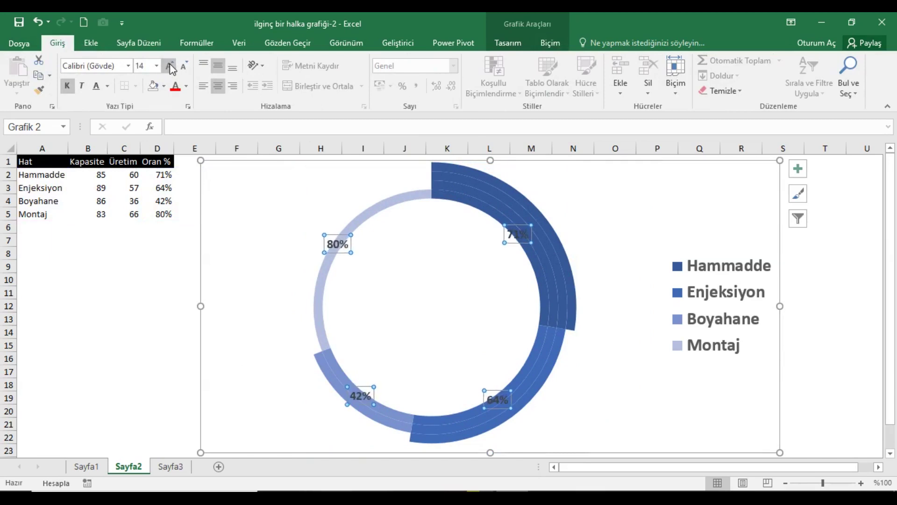
Drag the 80%, 42%, 64% and 71% labels inside the ring.
{"action": "left_click", "coordinate": [339, 244]}
{"action": "left_click_drag", "start_coordinate": [349, 244], "coordinate": [376, 264]}
{"action": "left_click", "coordinate": [365, 401]}
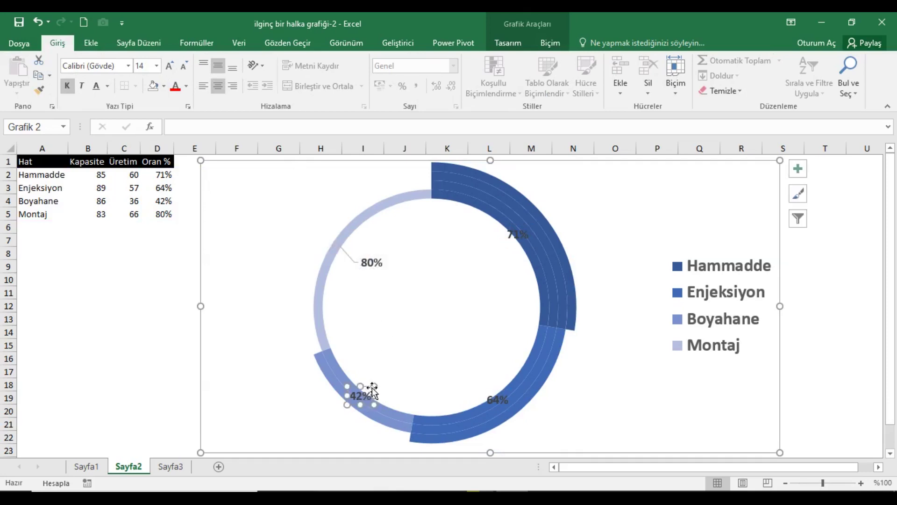
{"action": "left_click_drag", "start_coordinate": [372, 393], "coordinate": [392, 353]}
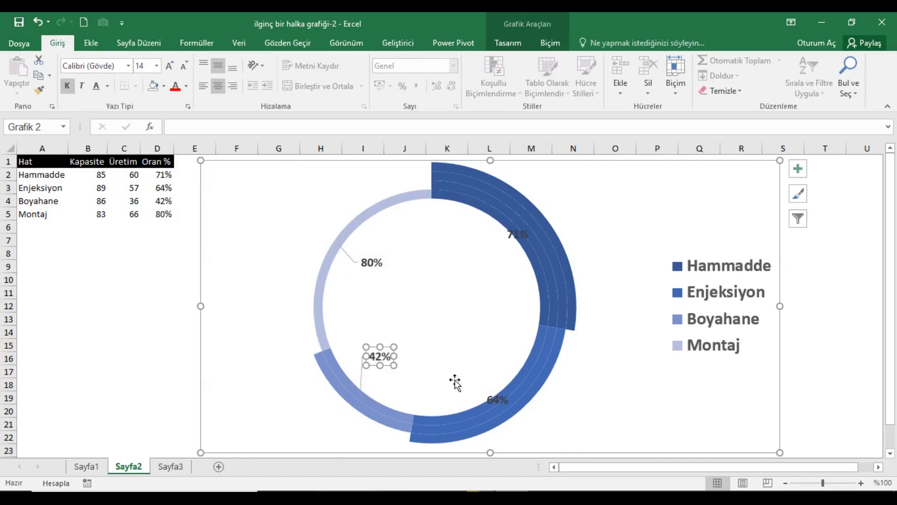
{"action": "left_click", "coordinate": [499, 403]}
{"action": "left_click_drag", "start_coordinate": [497, 401], "coordinate": [465, 353]}
{"action": "left_click", "coordinate": [513, 239]}
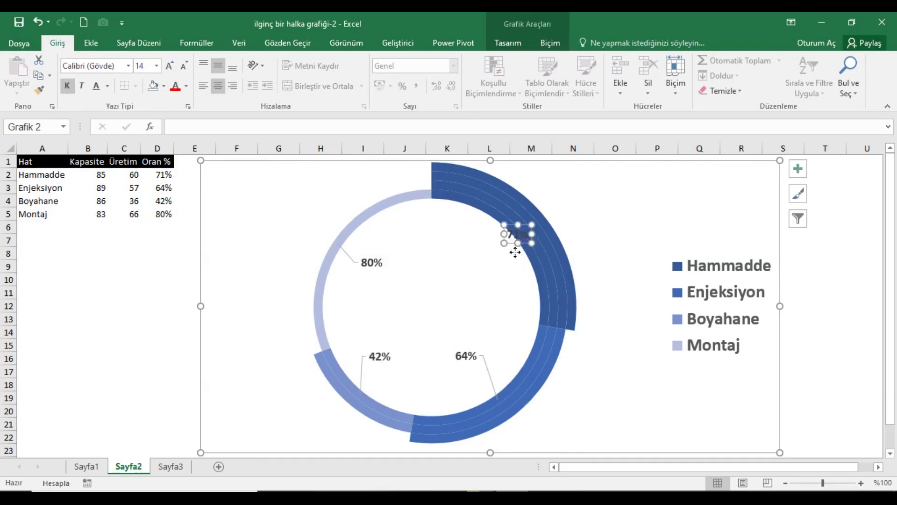
{"action": "left_click_drag", "start_coordinate": [514, 238], "coordinate": [473, 280]}
Fine-tune the positions of the 80% and 42% labels inside the ring.
{"action": "left_click", "coordinate": [386, 272]}
{"action": "left_click_drag", "start_coordinate": [383, 258], "coordinate": [402, 261]}
{"action": "left_click", "coordinate": [393, 355]}
{"action": "left_click_drag", "start_coordinate": [393, 354], "coordinate": [404, 354]}
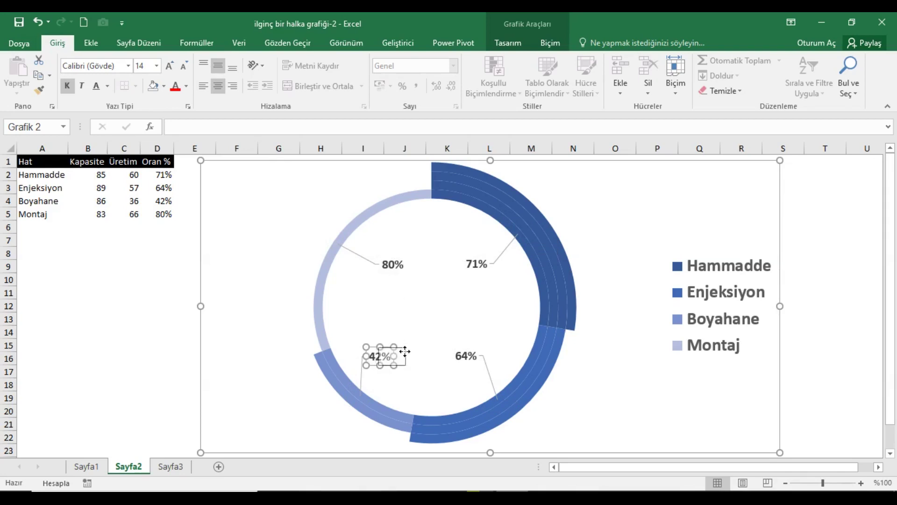
{"action": "left_click", "coordinate": [165, 179]}
Enter =RASTGELEARADA(1;100)/100 in D2 and fill it down through D5.
{"action": "key", "text": "F2"}
{"action": "type", "text": "=ras"}
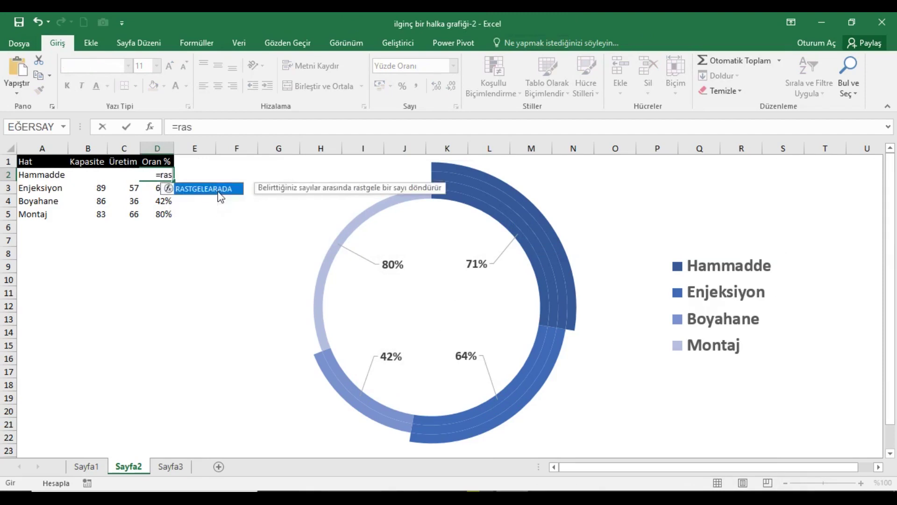
{"action": "key", "text": "Tab"}
{"action": "type", "text": "1;100)"}
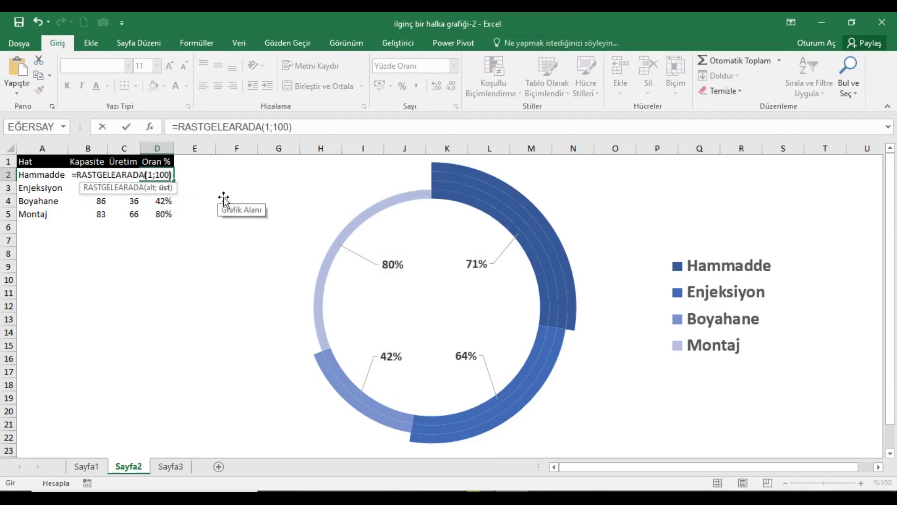
{"action": "type", "text": "/100"}
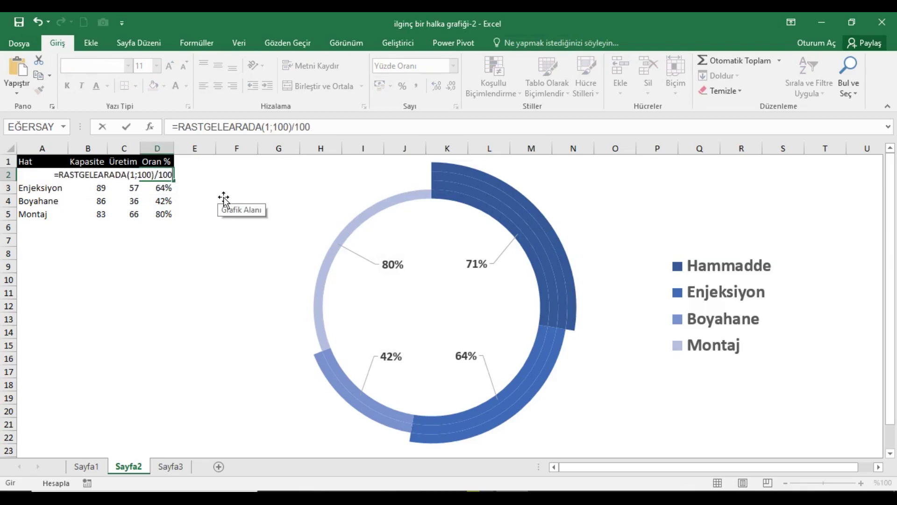
{"action": "key", "text": "Return"}
{"action": "left_click", "coordinate": [165, 174]}
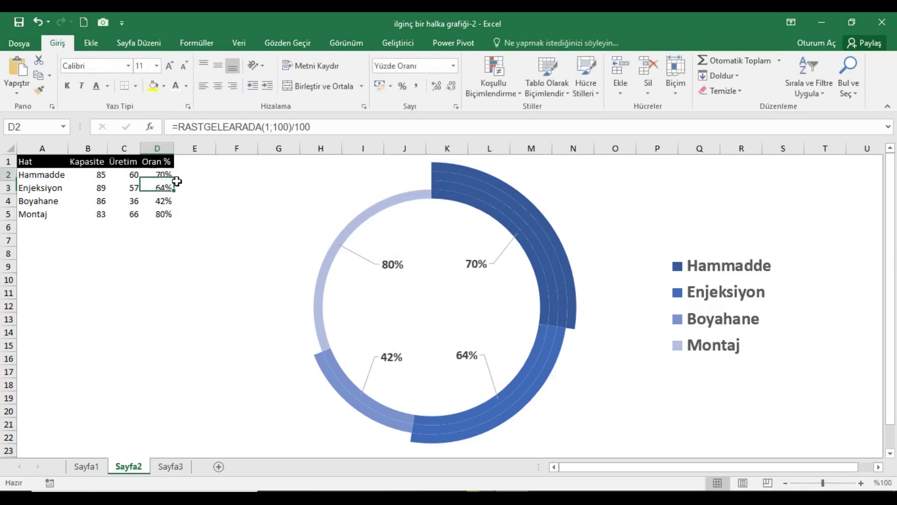
{"action": "left_click_drag", "start_coordinate": [174, 181], "coordinate": [182, 217]}
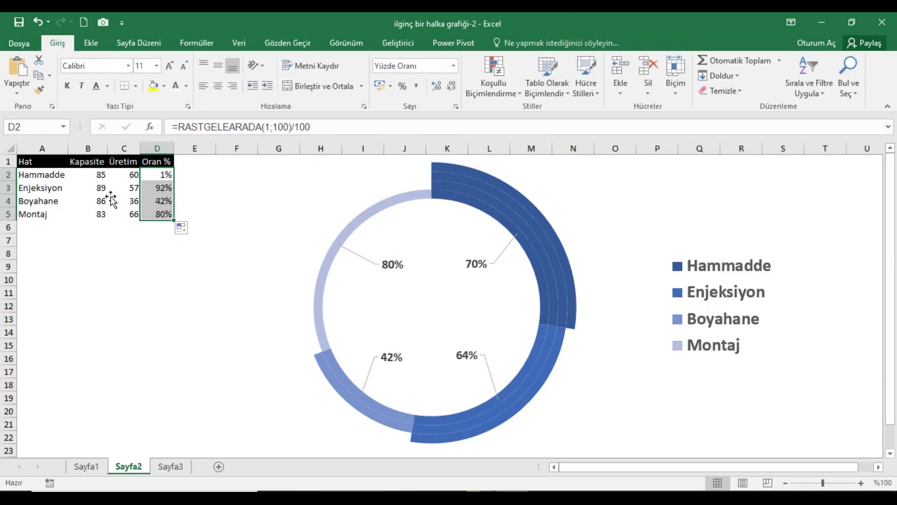
{"action": "left_click", "coordinate": [42, 161]}
{"action": "left_click", "coordinate": [196, 42]}
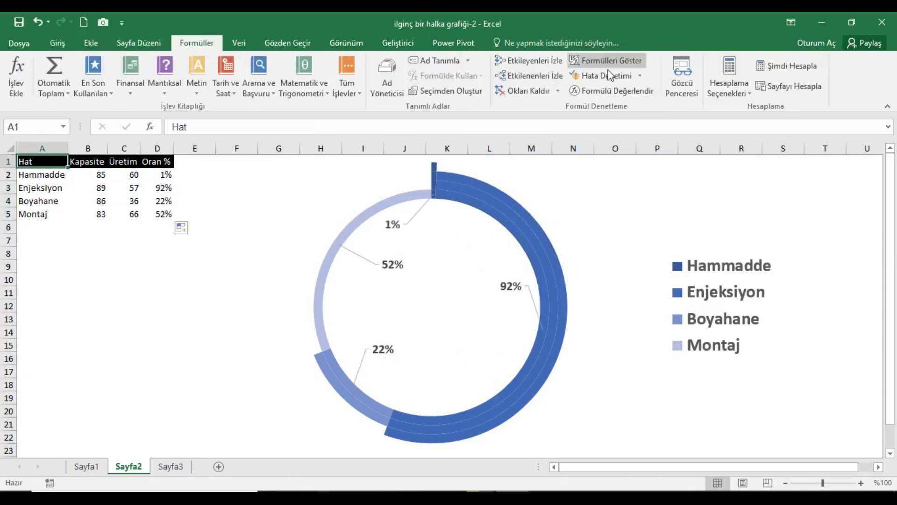
Run Şimdi Hesapla fifteen times until the doughnut shows 93%, 37%, 33% and 69%.
{"action": "left_click", "coordinate": [778, 67]}
{"action": "left_click", "coordinate": [777, 67]}
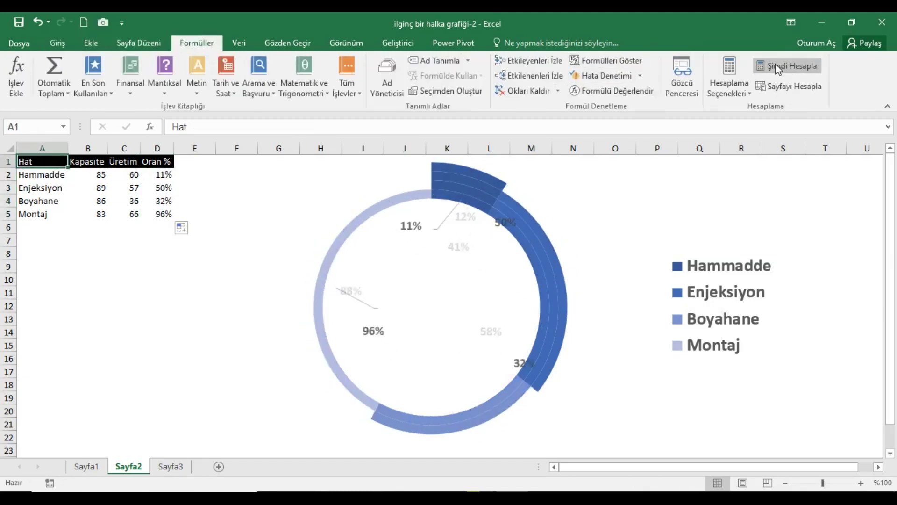
{"action": "left_click", "coordinate": [778, 67]}
{"action": "left_click", "coordinate": [777, 66]}
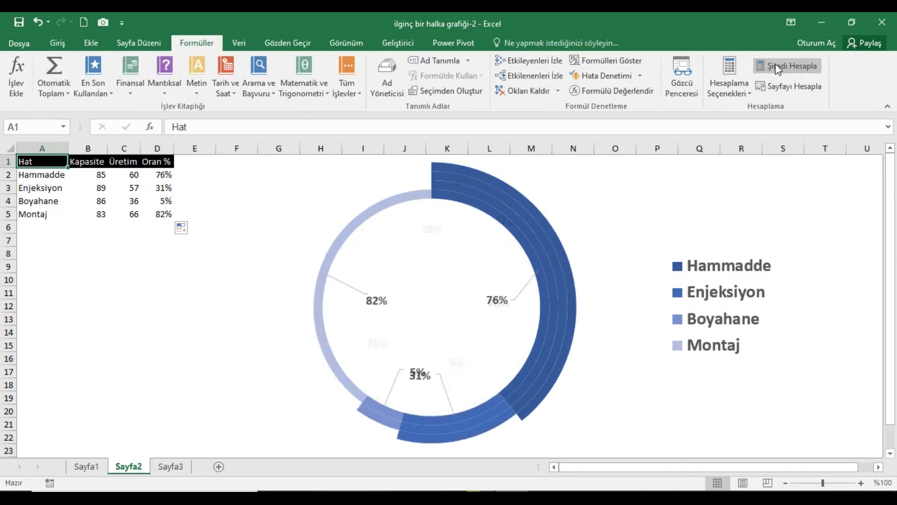
{"action": "left_click", "coordinate": [777, 67]}
{"action": "left_click", "coordinate": [777, 67]}
{"action": "left_click", "coordinate": [776, 66]}
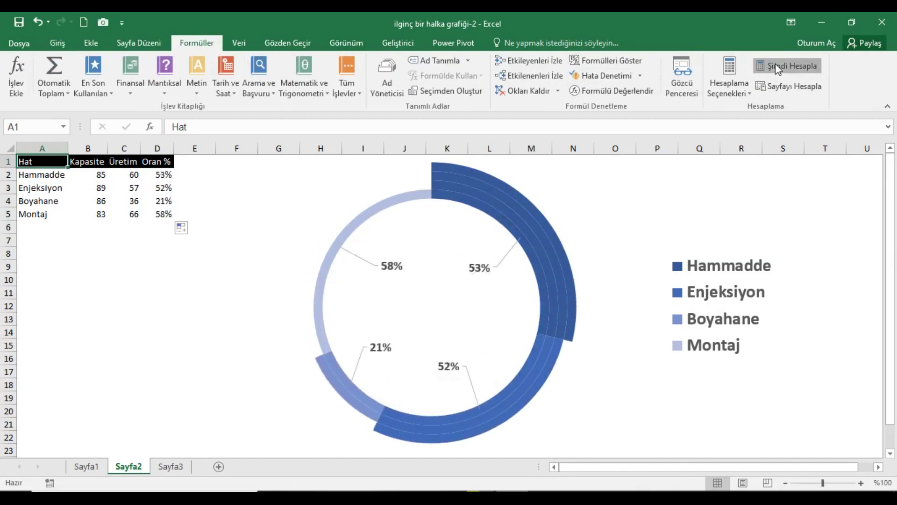
{"action": "left_click", "coordinate": [776, 66]}
{"action": "left_click", "coordinate": [776, 65]}
{"action": "left_click", "coordinate": [775, 65]}
{"action": "left_click", "coordinate": [776, 66]}
{"action": "left_click", "coordinate": [775, 66]}
{"action": "left_click", "coordinate": [776, 66]}
{"action": "left_click", "coordinate": [776, 65]}
{"action": "left_click", "coordinate": [775, 66]}
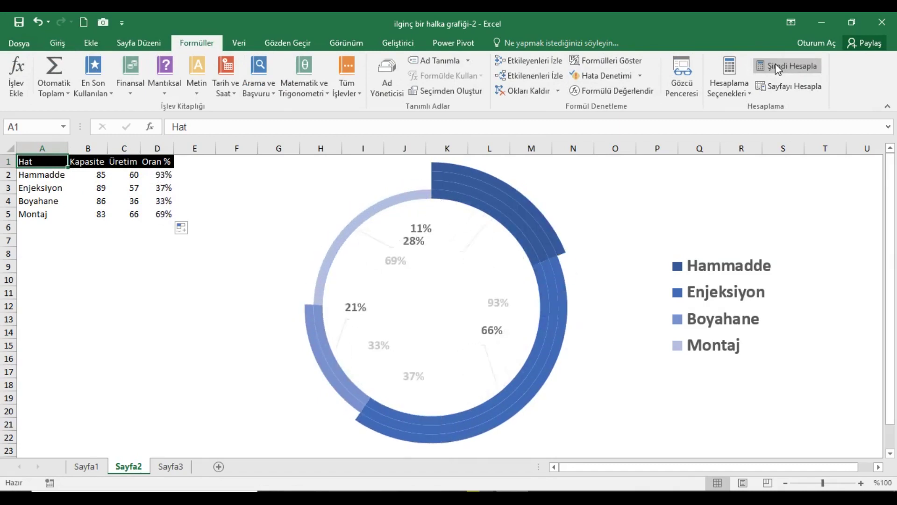